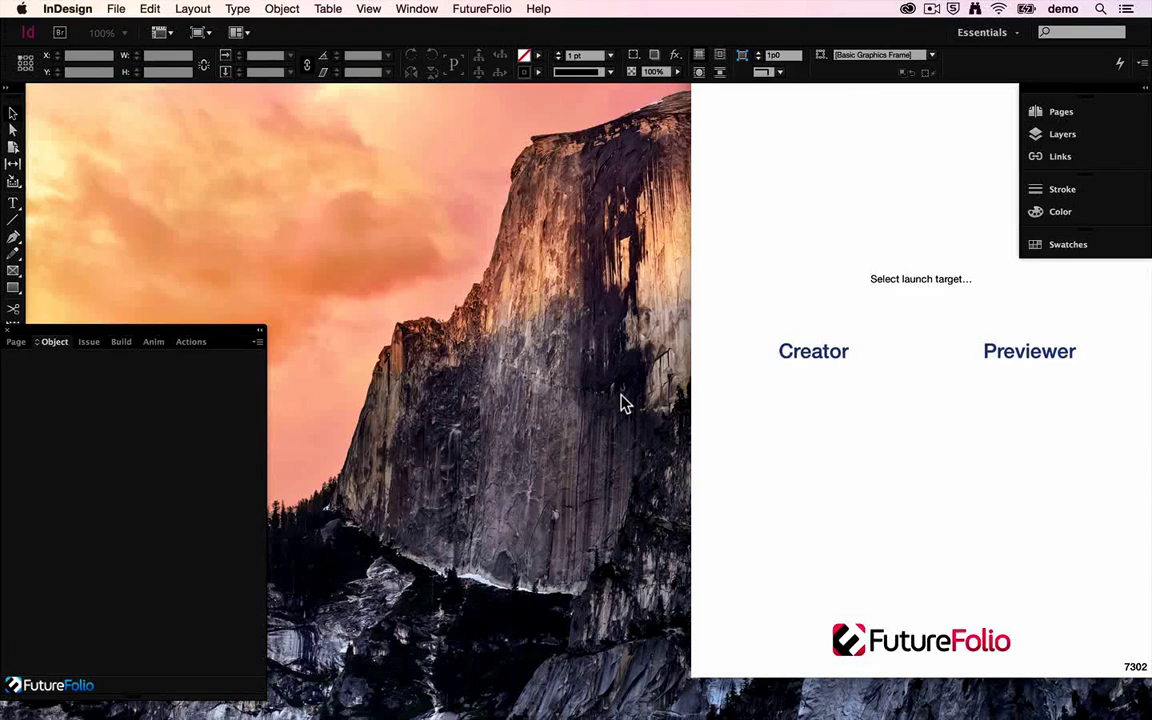
Create a new portrait 768 × 1024 px iPad document with the Digital Publishing intent
left_click(110, 12)
mouse_move(120, 28)
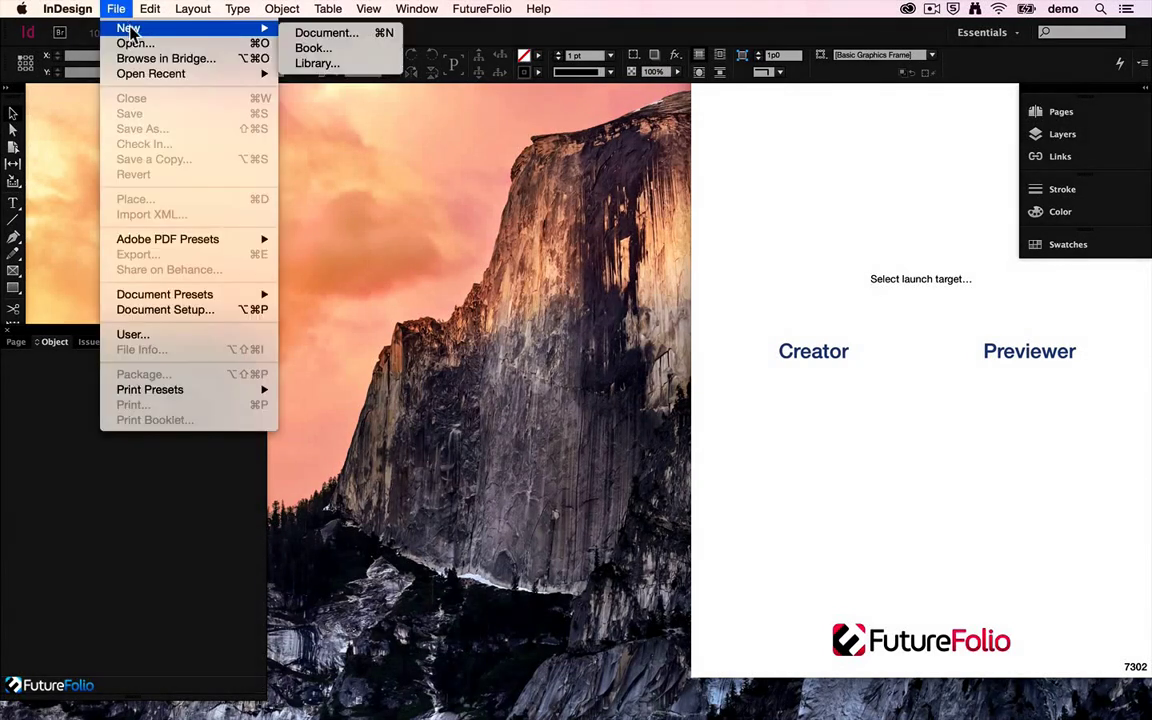
left_click(309, 36)
left_click(612, 232)
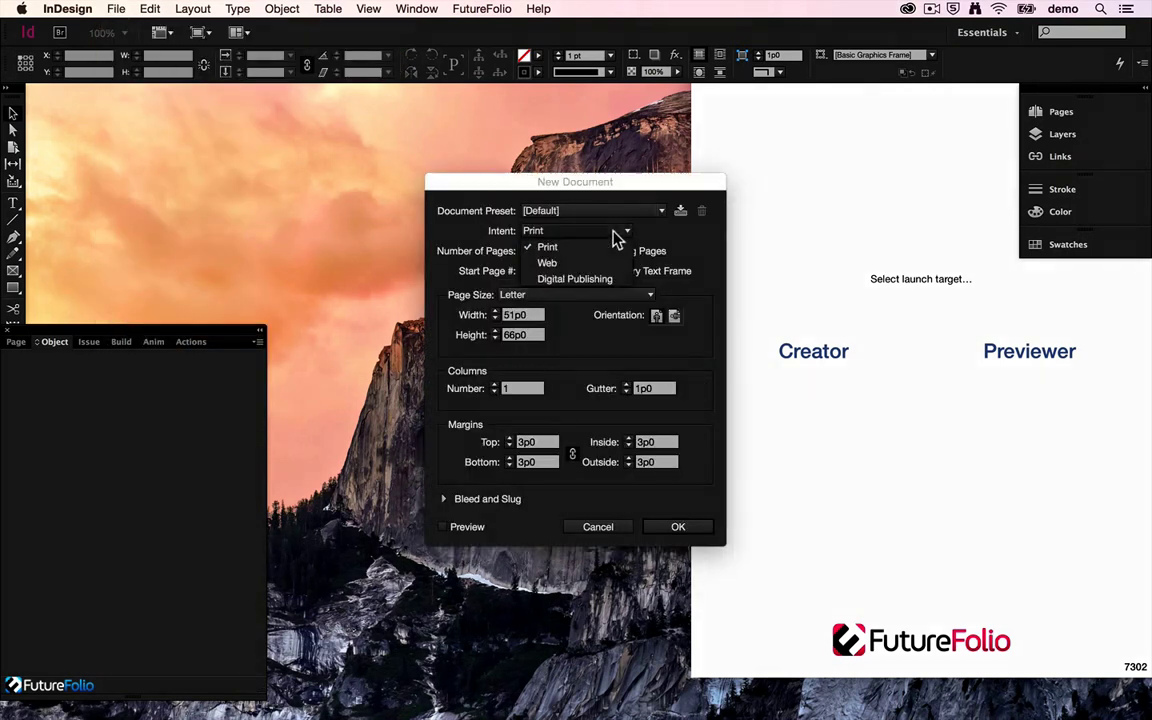
left_click(601, 280)
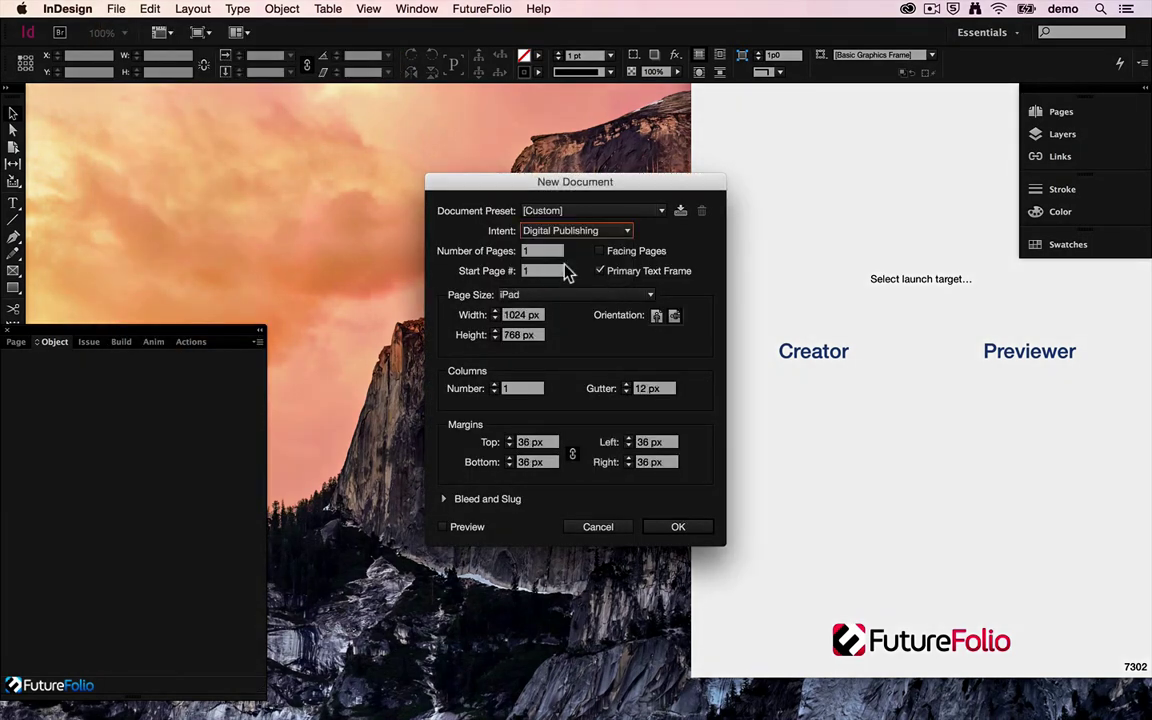
left_click(656, 315)
left_click(677, 530)
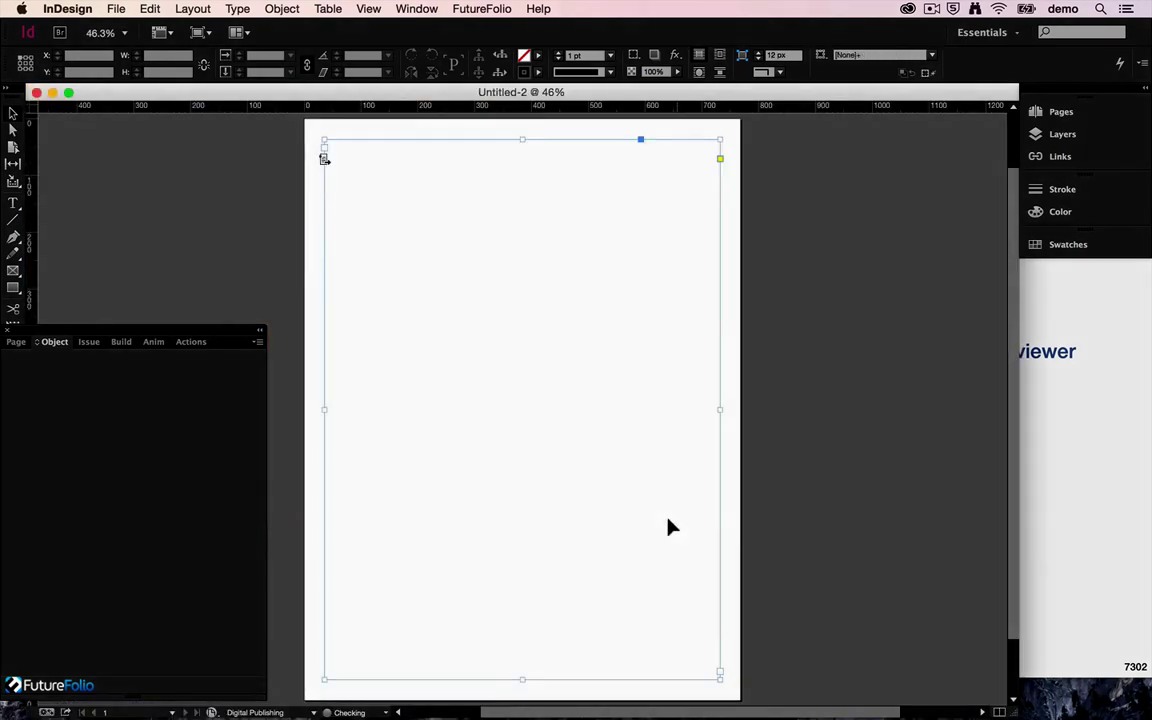
Place cover.jpg at 0,0 to fill the page and set its FutureFolio type to Scratch
left_click(108, 8)
left_click(145, 199)
double_click(494, 173)
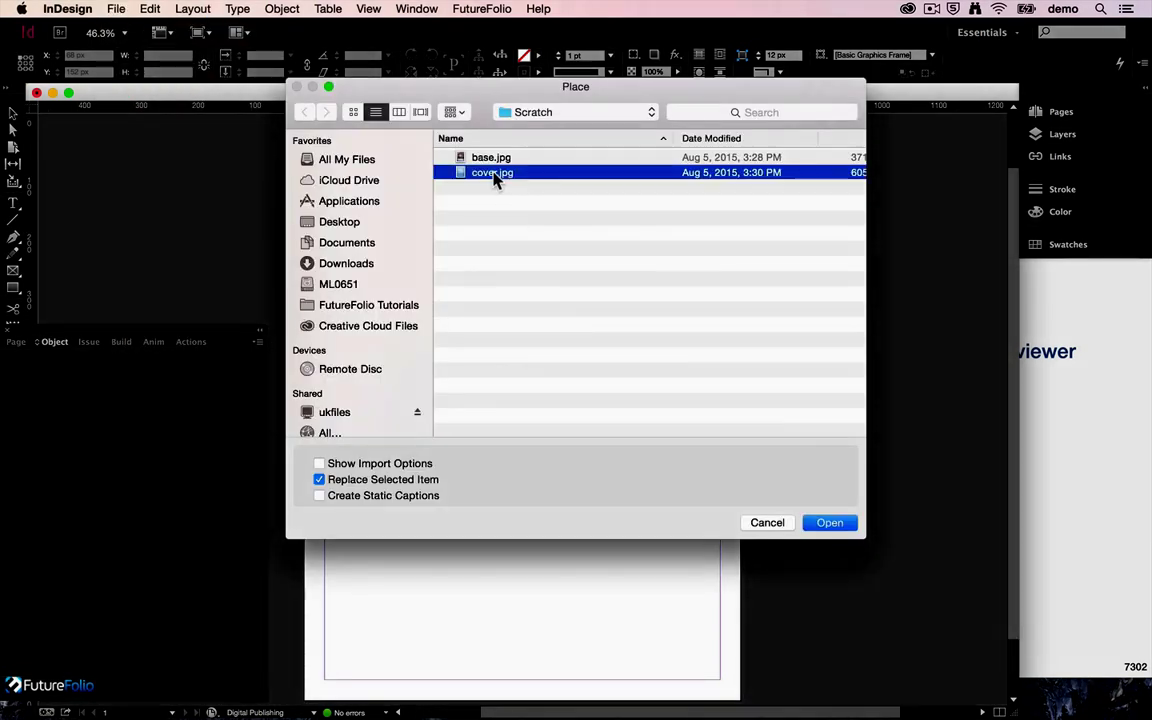
left_click(307, 121)
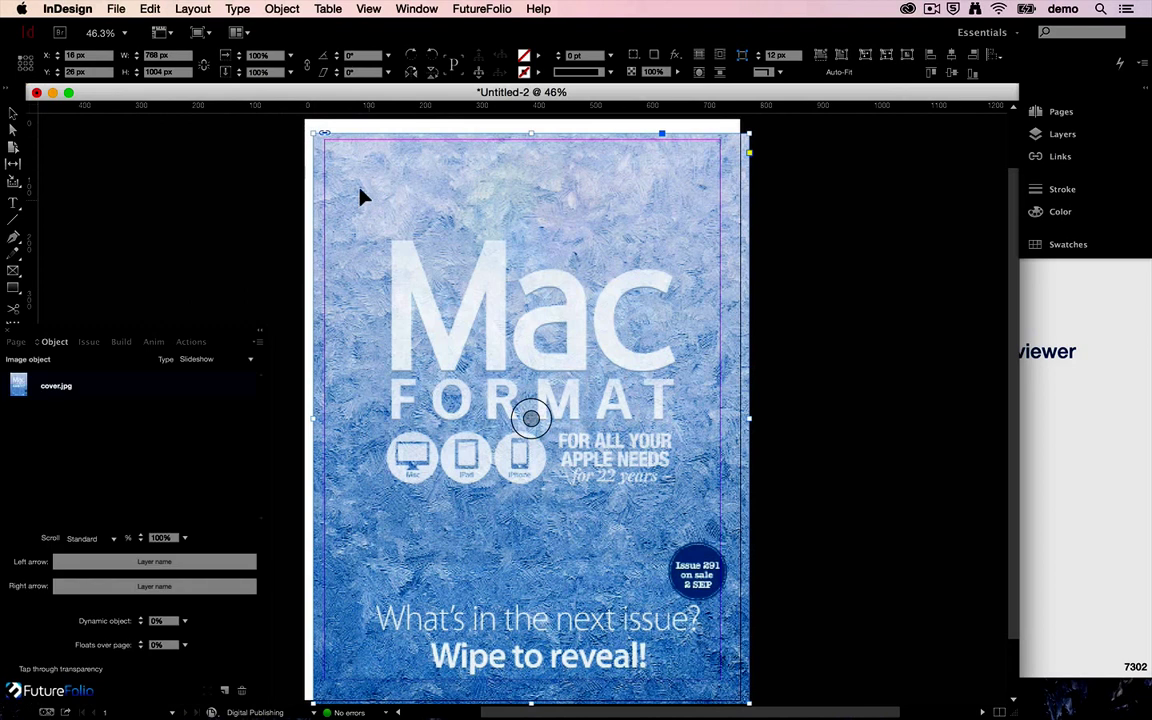
left_click_drag(323, 191, 323, 196)
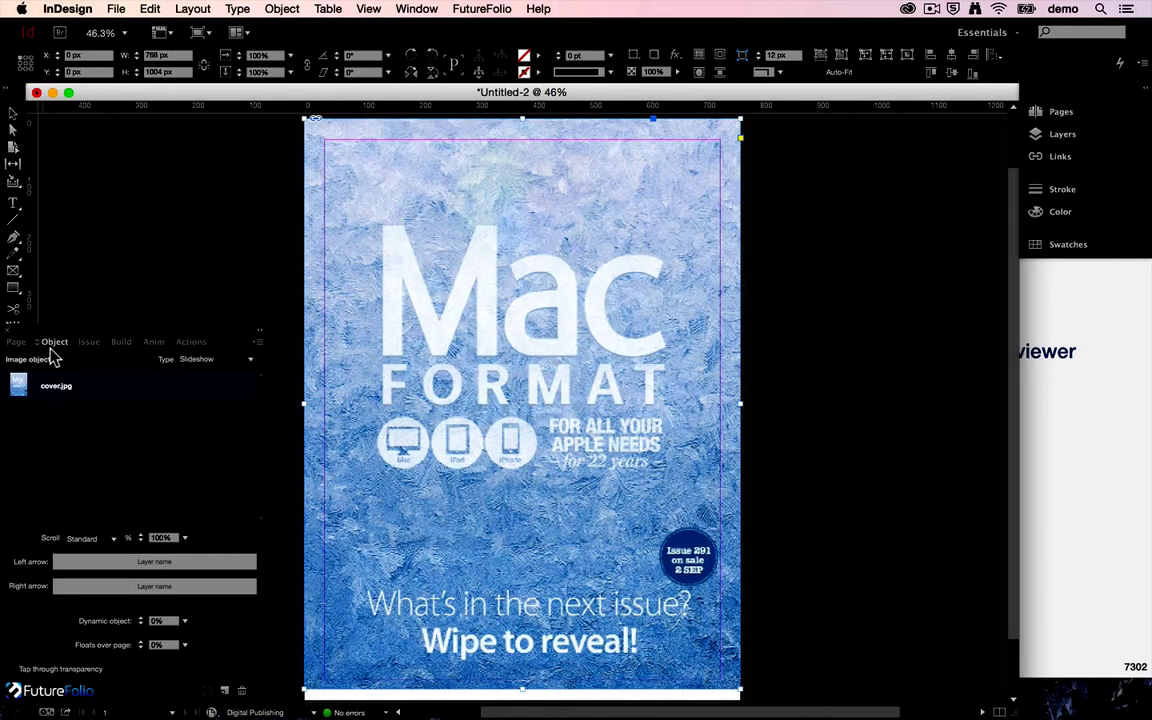
left_click(205, 362)
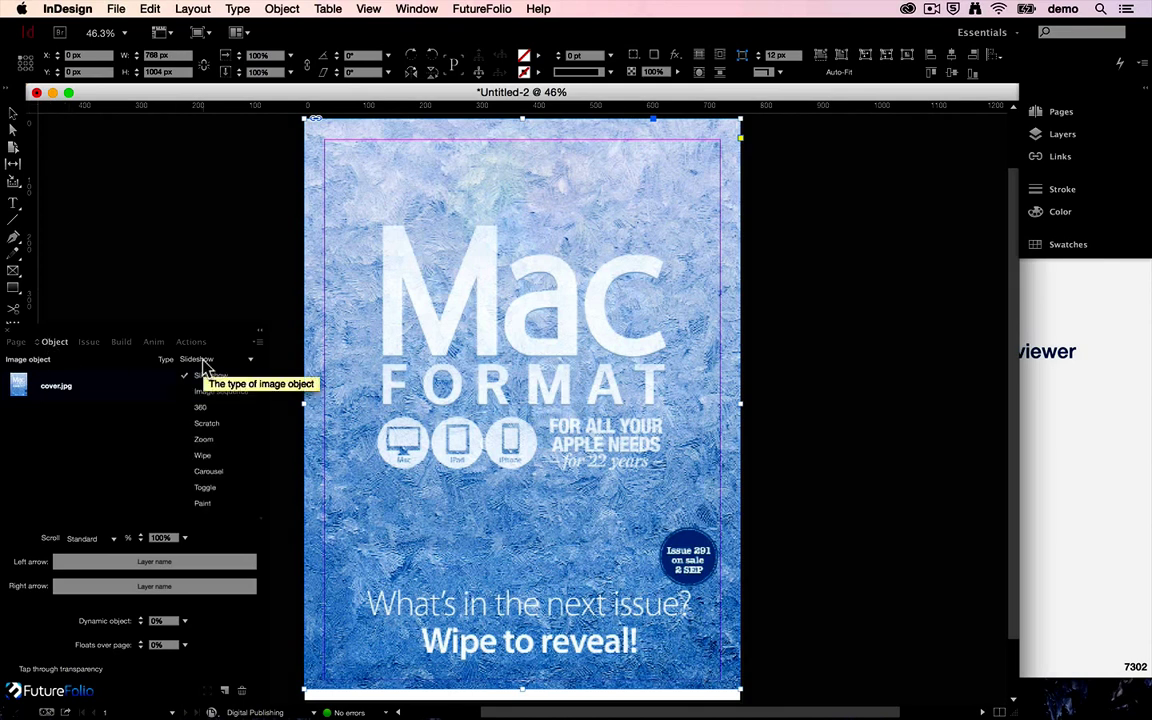
left_click(207, 424)
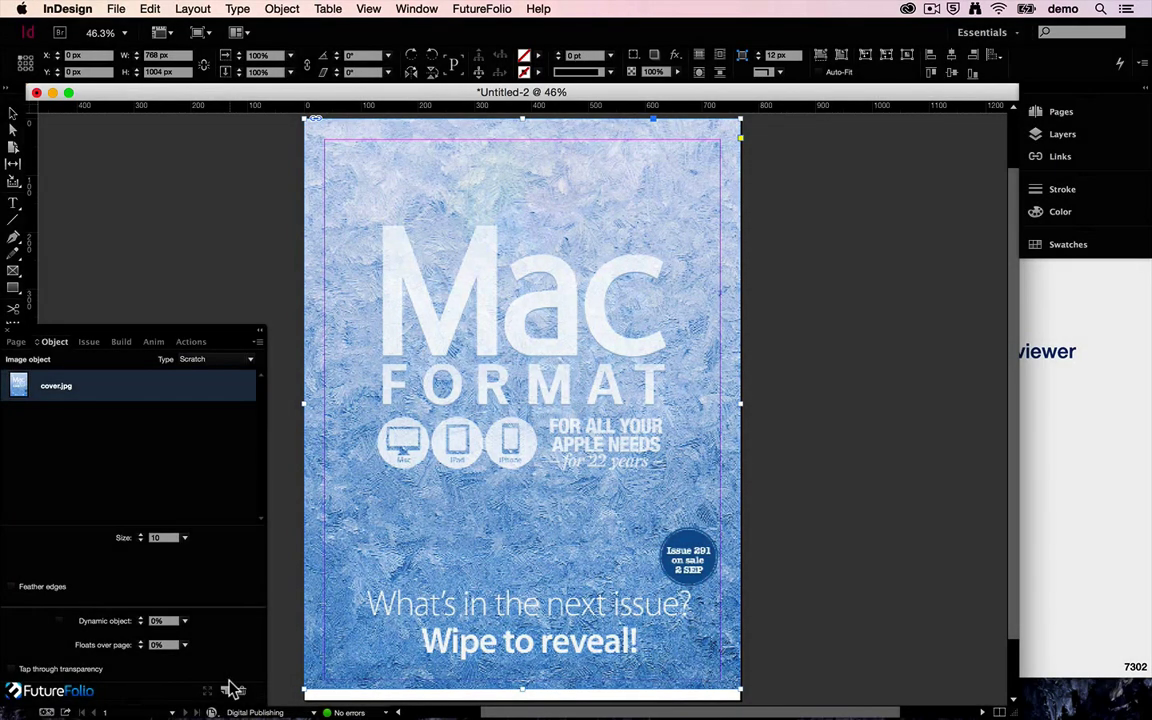
Add base.jpg as the second Scratch image, then preview cover.jpg and base.jpg
left_click(227, 691)
double_click(489, 157)
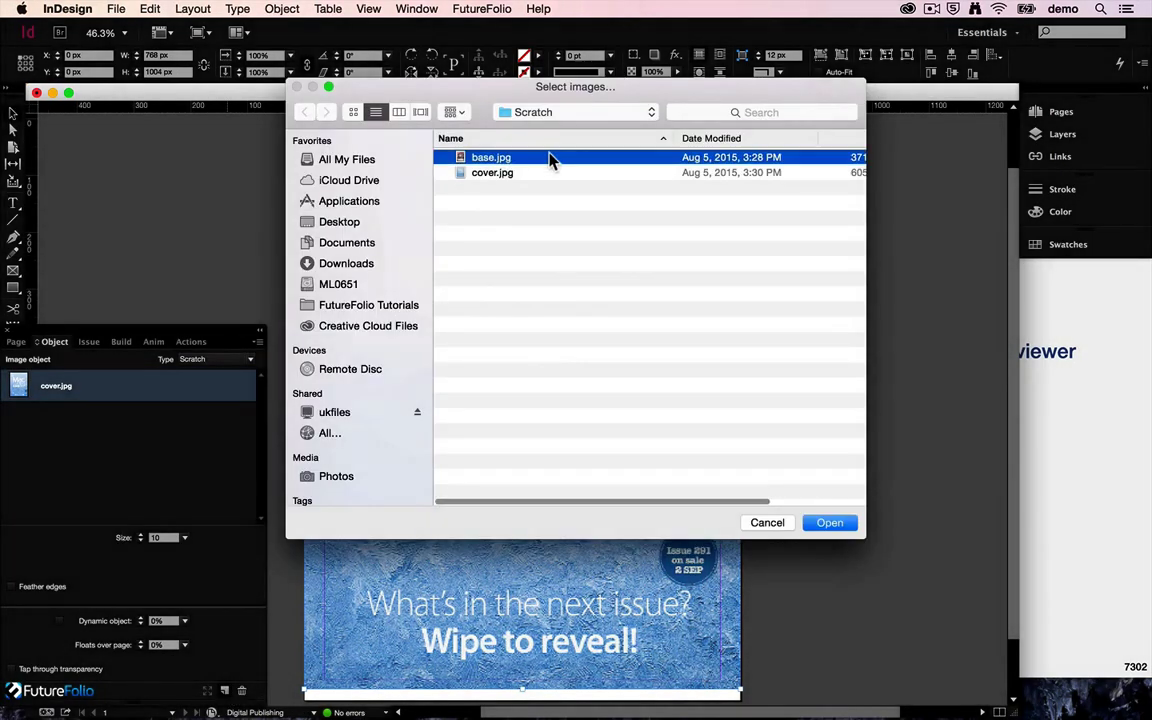
left_click(88, 385)
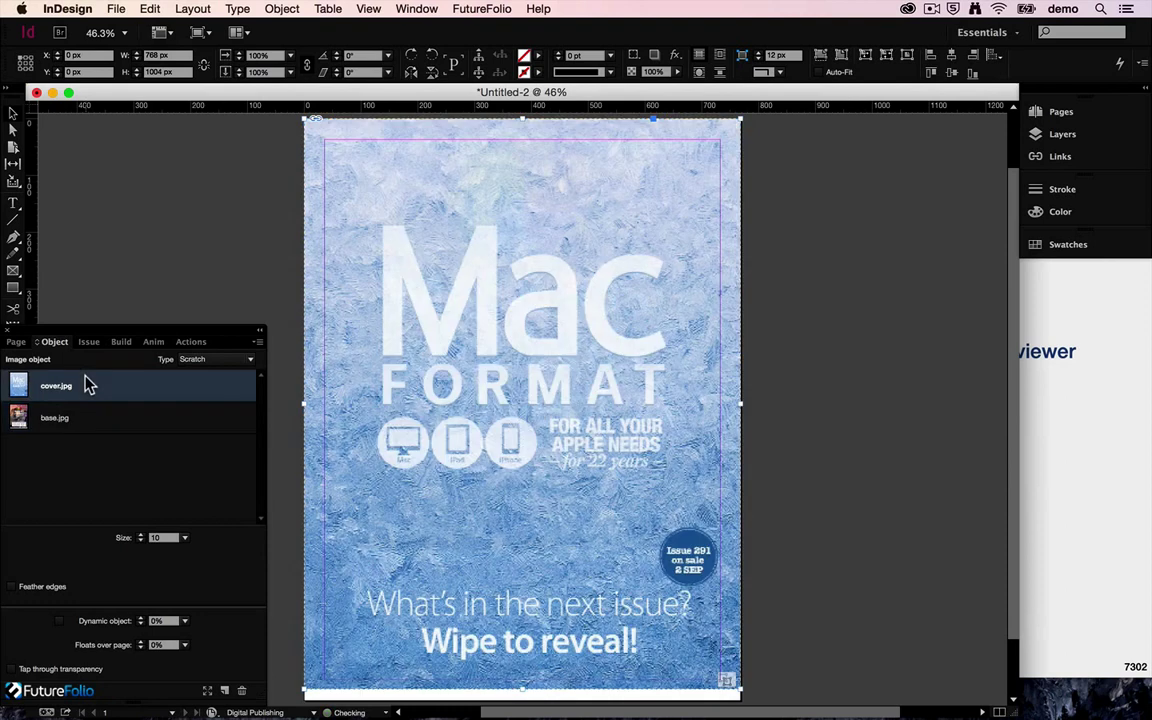
left_click(55, 418)
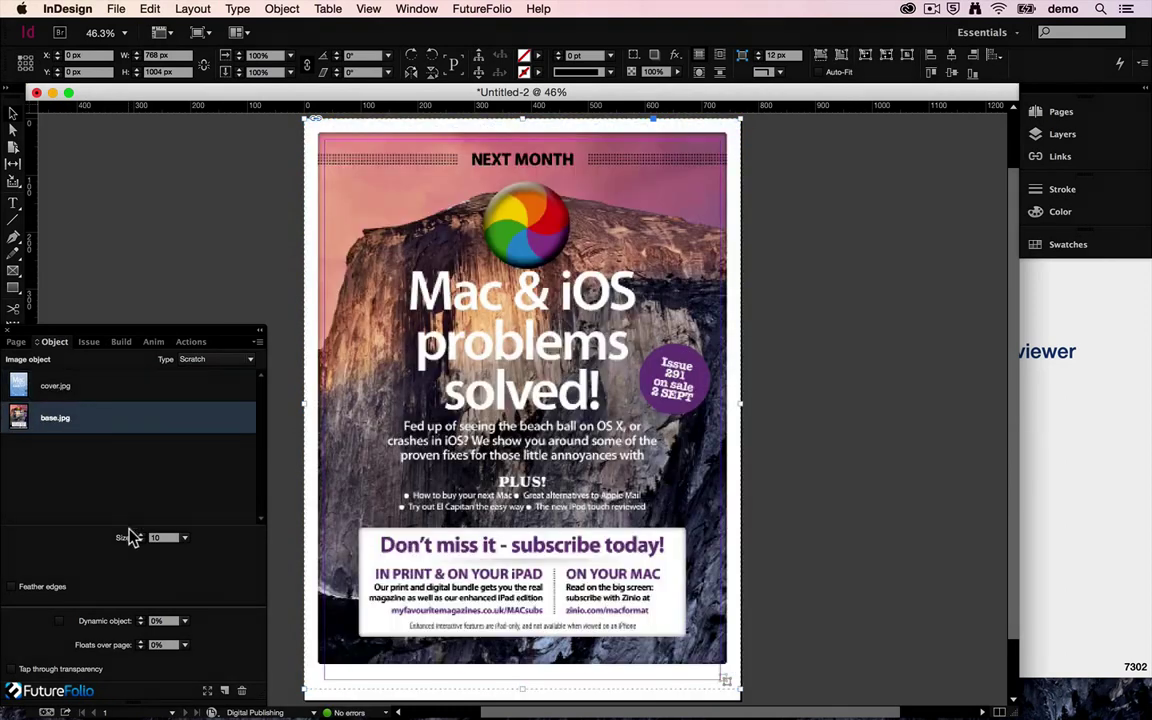
Save the document as Scratch.indd in the FutureFolio Tutorials Documents folder
key("super+s")
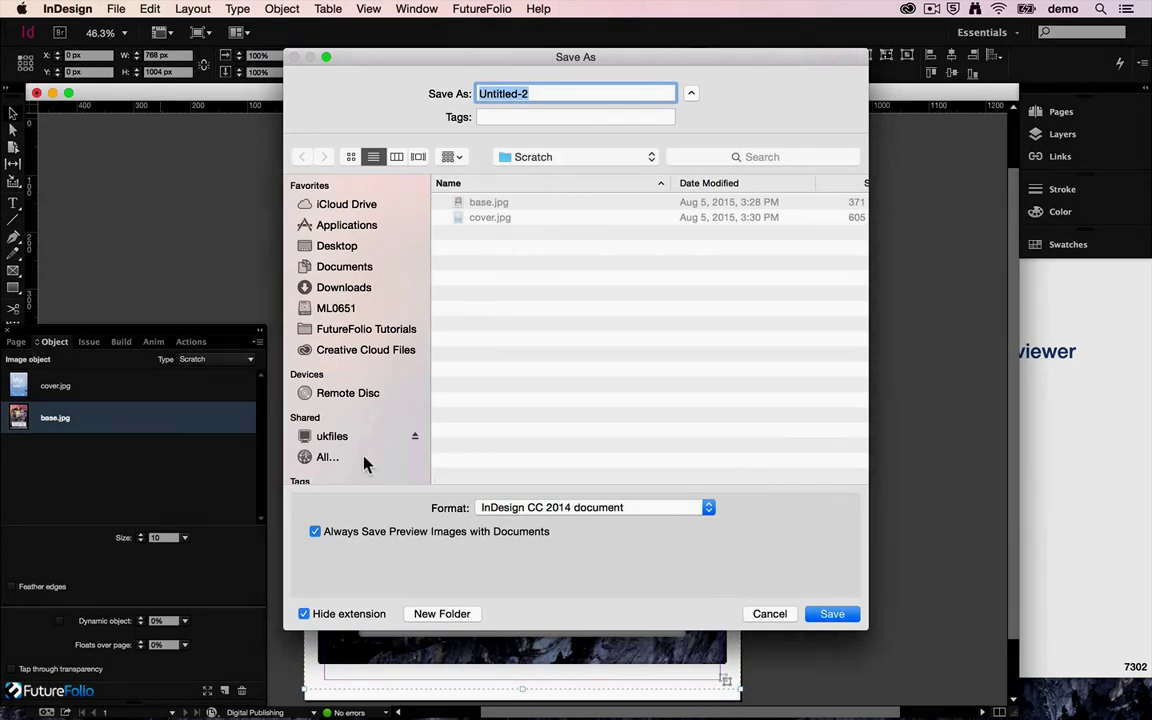
left_click(393, 330)
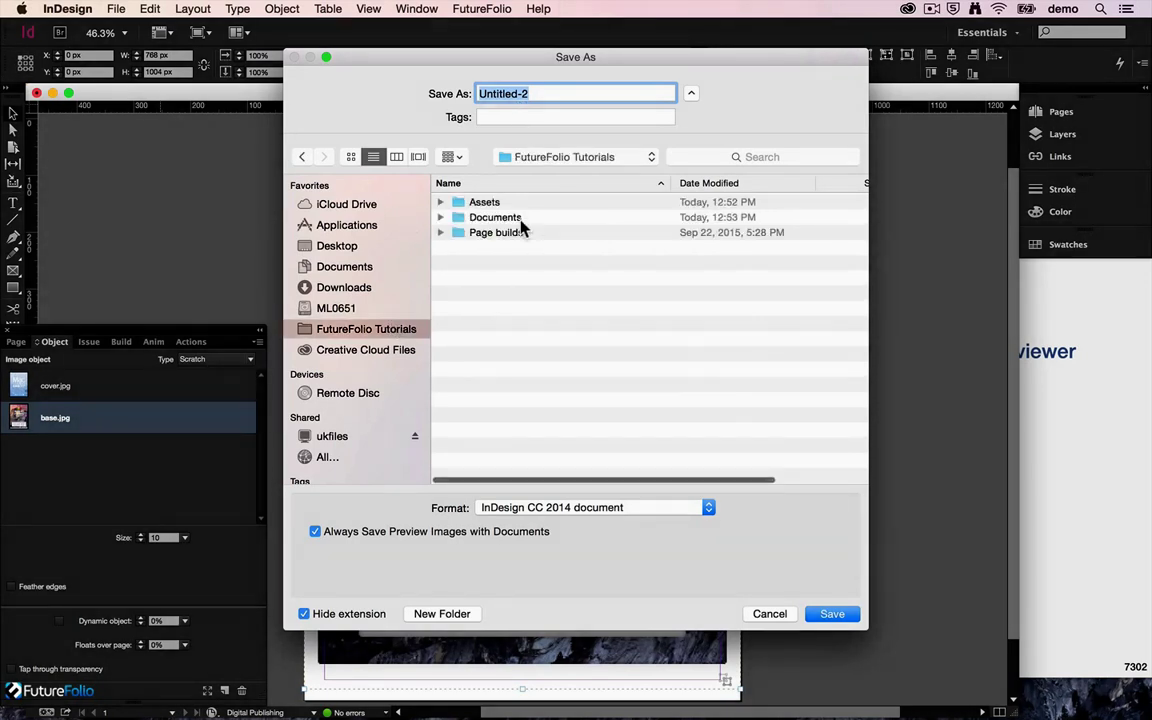
double_click(476, 216)
triple_click(513, 93)
type("Scratch")
key("Return")
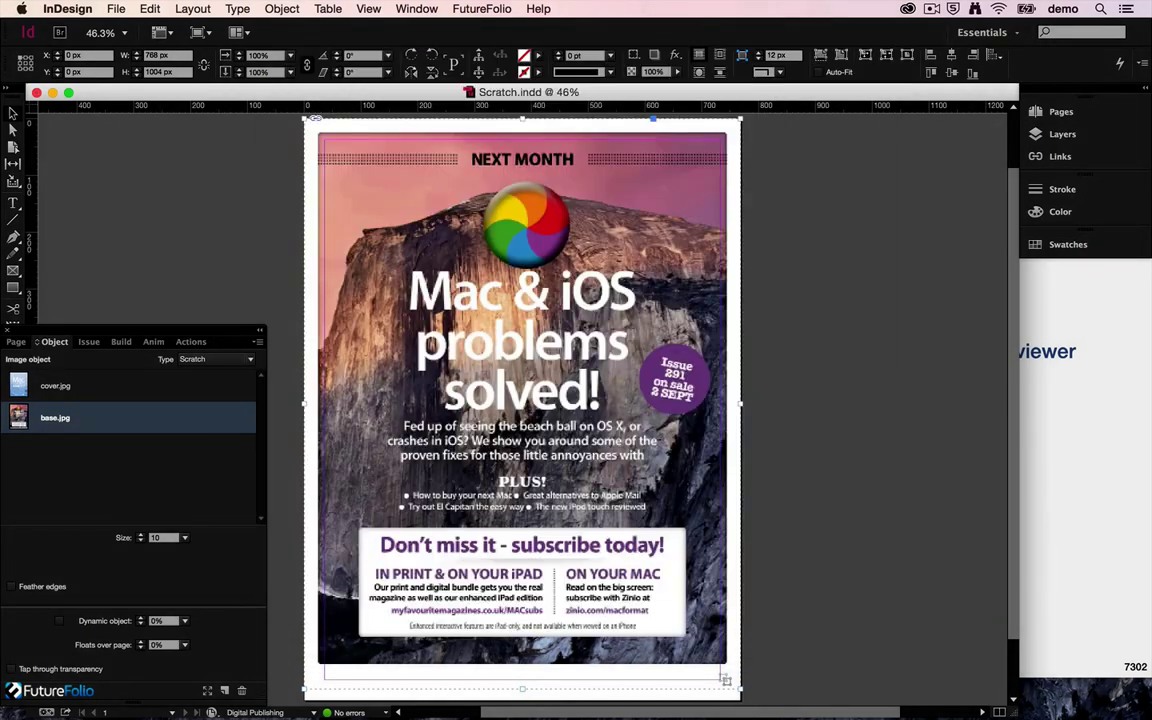
Build to the simulator, open Scratch_v_t in the Previewer and scratch across the cover
left_click(121, 341)
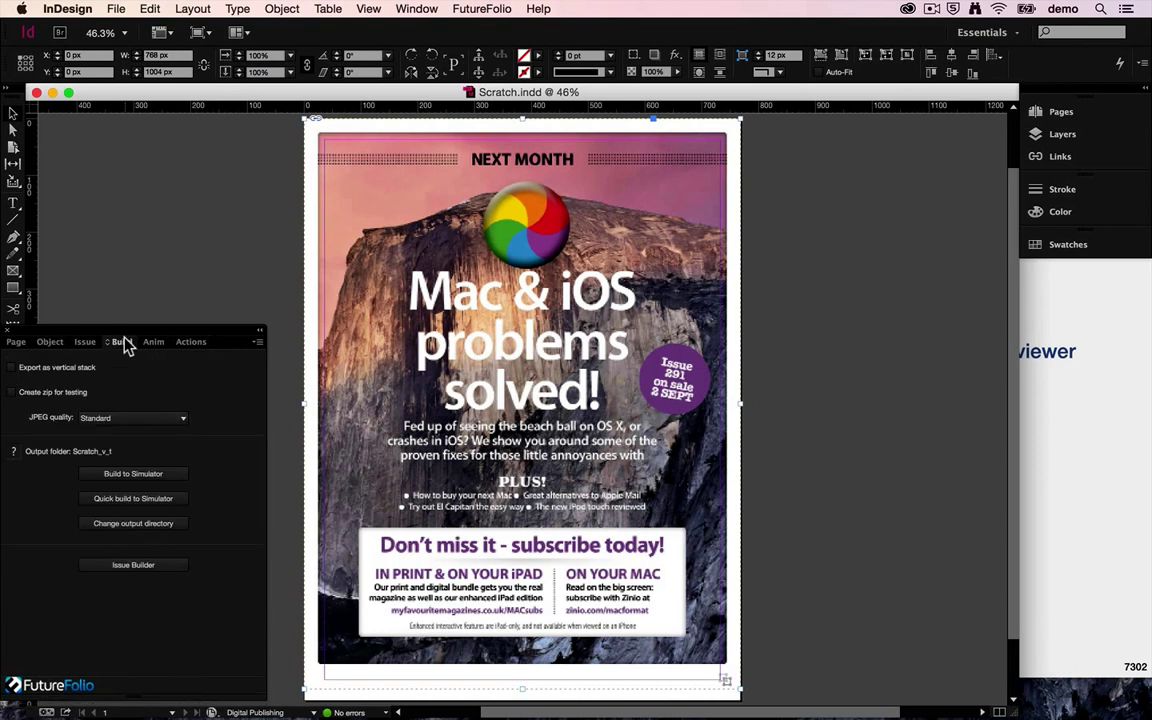
left_click(152, 476)
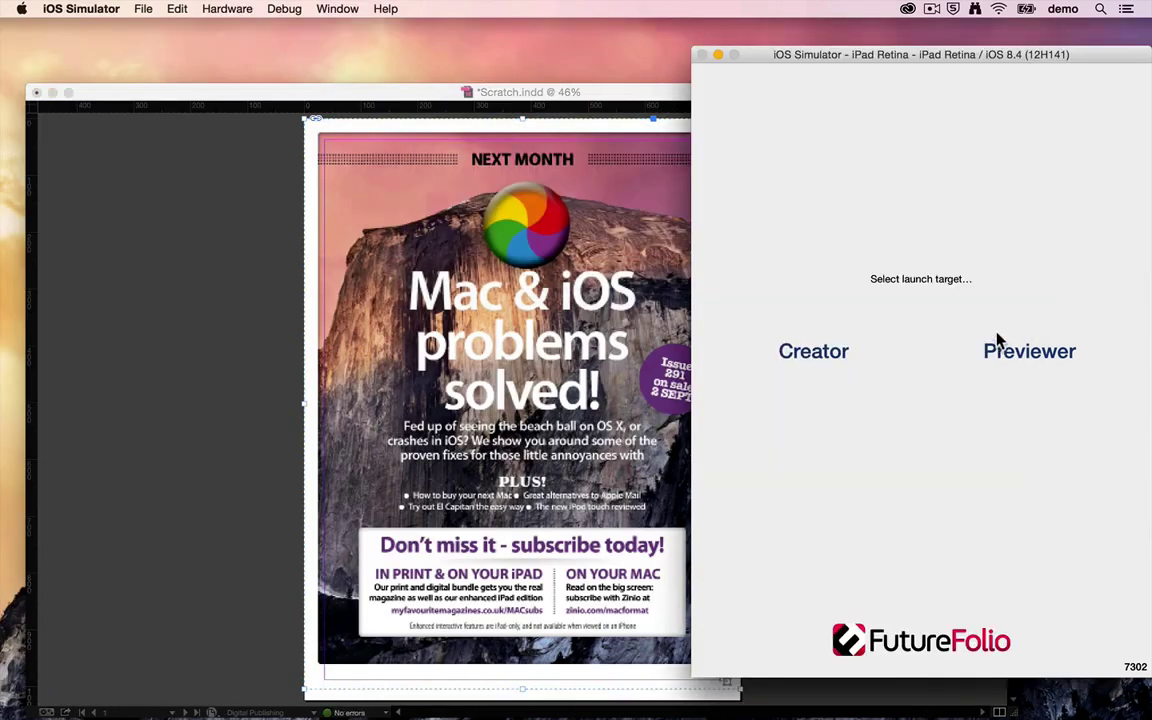
left_click(1020, 360)
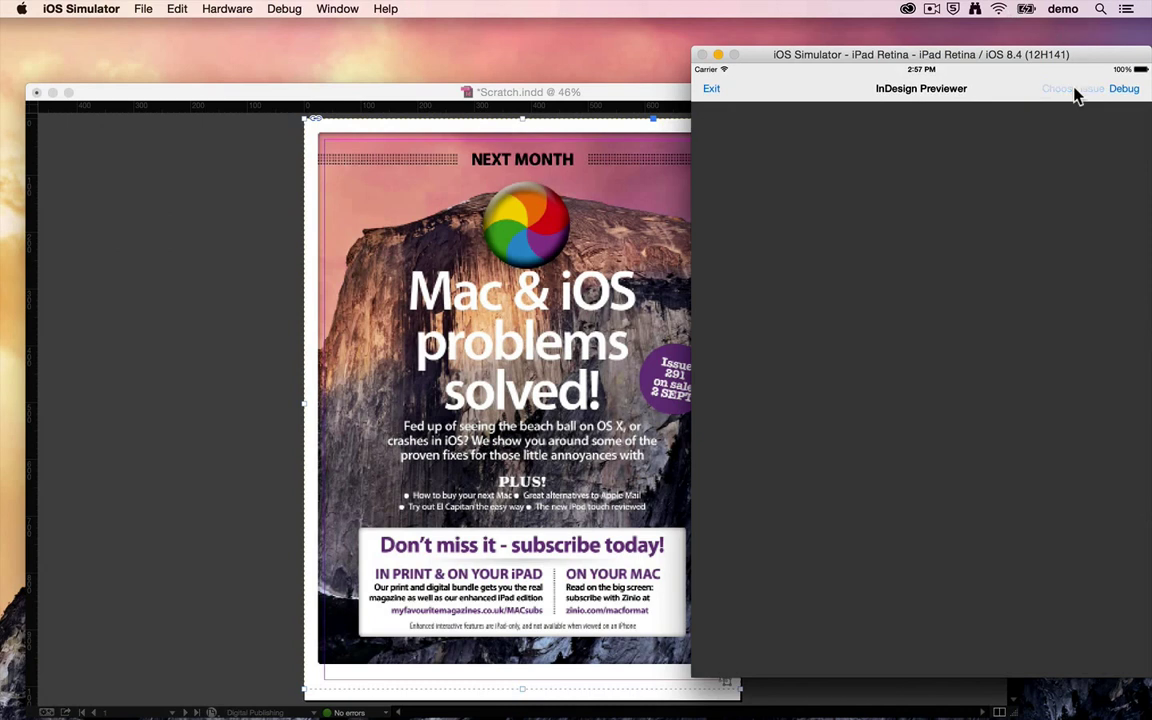
left_click(1075, 90)
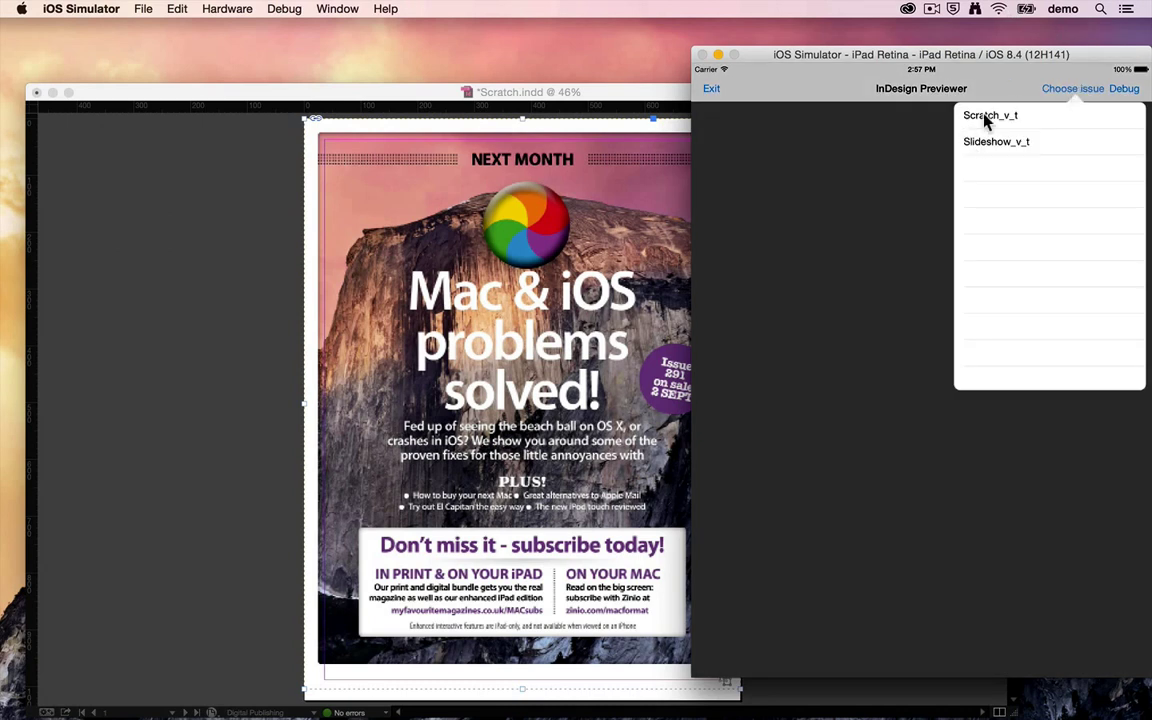
left_click(1027, 125)
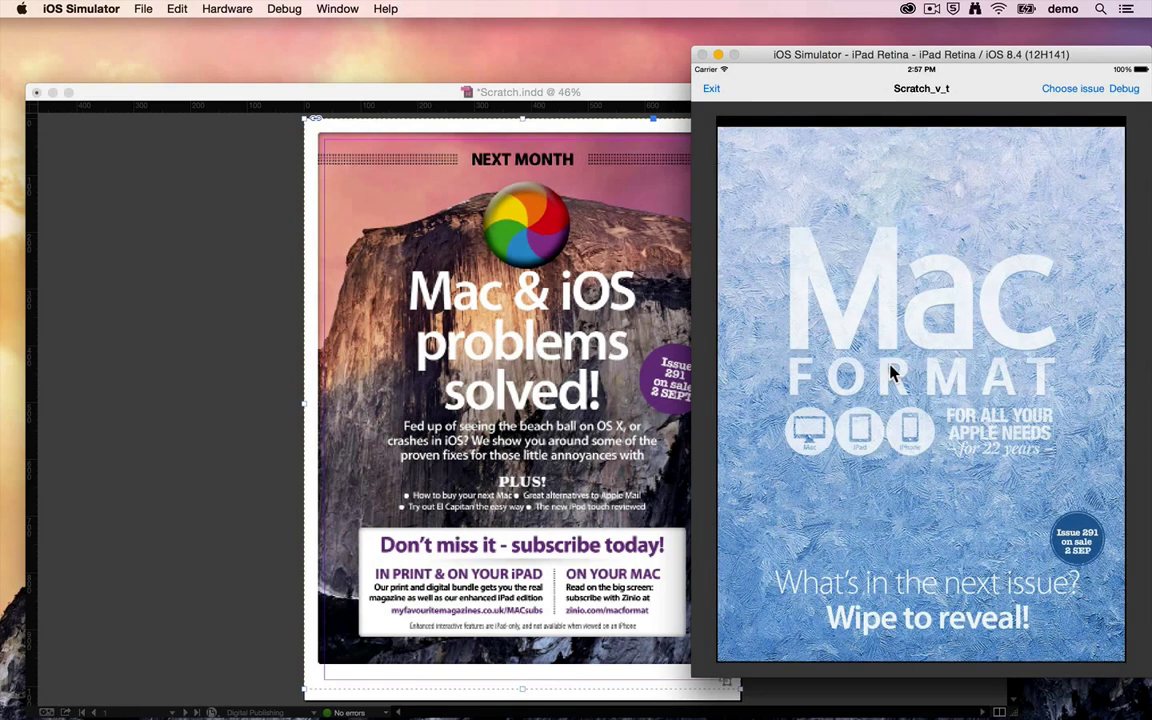
mouse_move(890, 345)
left_mouse_down()
mouse_move(960, 210)
mouse_move(900, 240)
mouse_move(985, 200)
mouse_move(948, 288)
mouse_move(830, 162)
mouse_move(1031, 381)
mouse_move(814, 310)
mouse_move(968, 258)
mouse_move(790, 340)
mouse_move(803, 390)
mouse_move(793, 448)
left_mouse_up()
Back in InDesign, change the Scratch object's size from 10 to 50
left_click(156, 287)
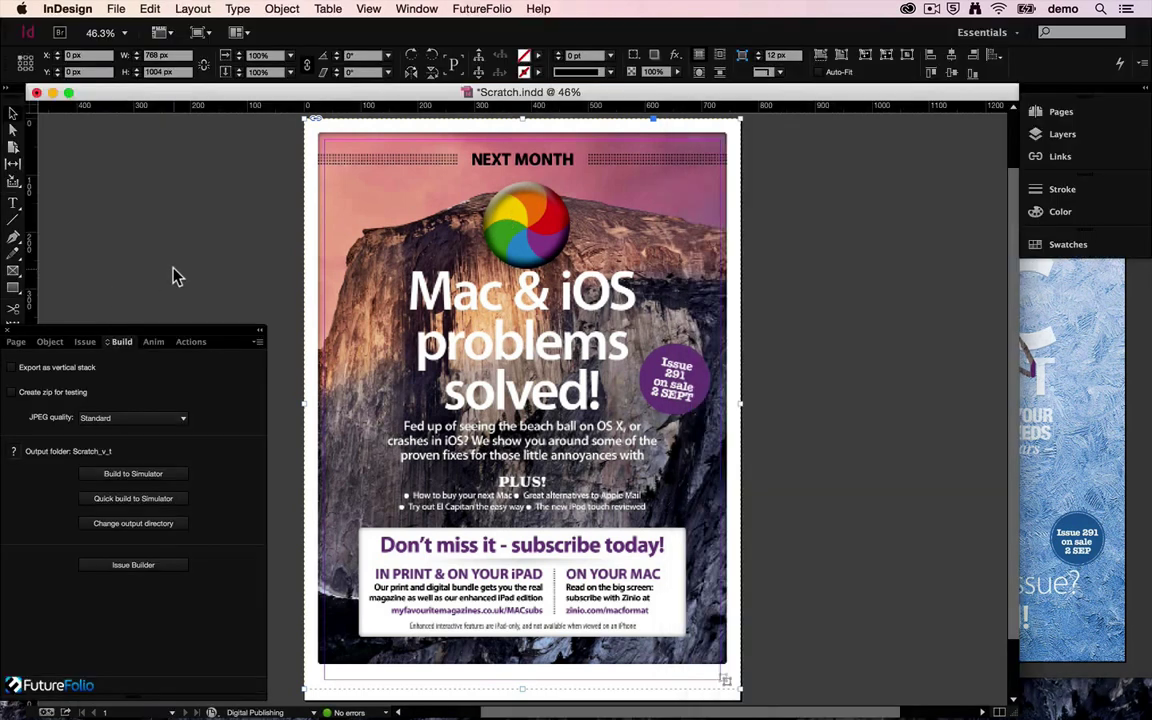
left_click(55, 342)
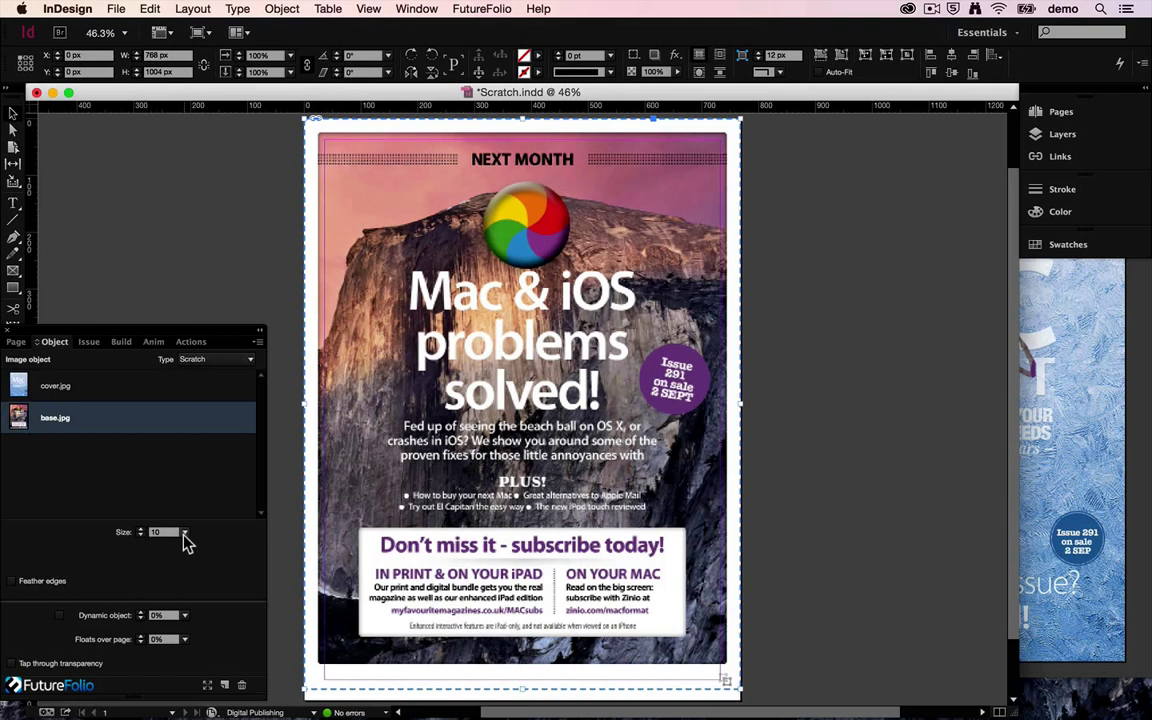
left_click(184, 533)
left_click(172, 579)
left_click(121, 341)
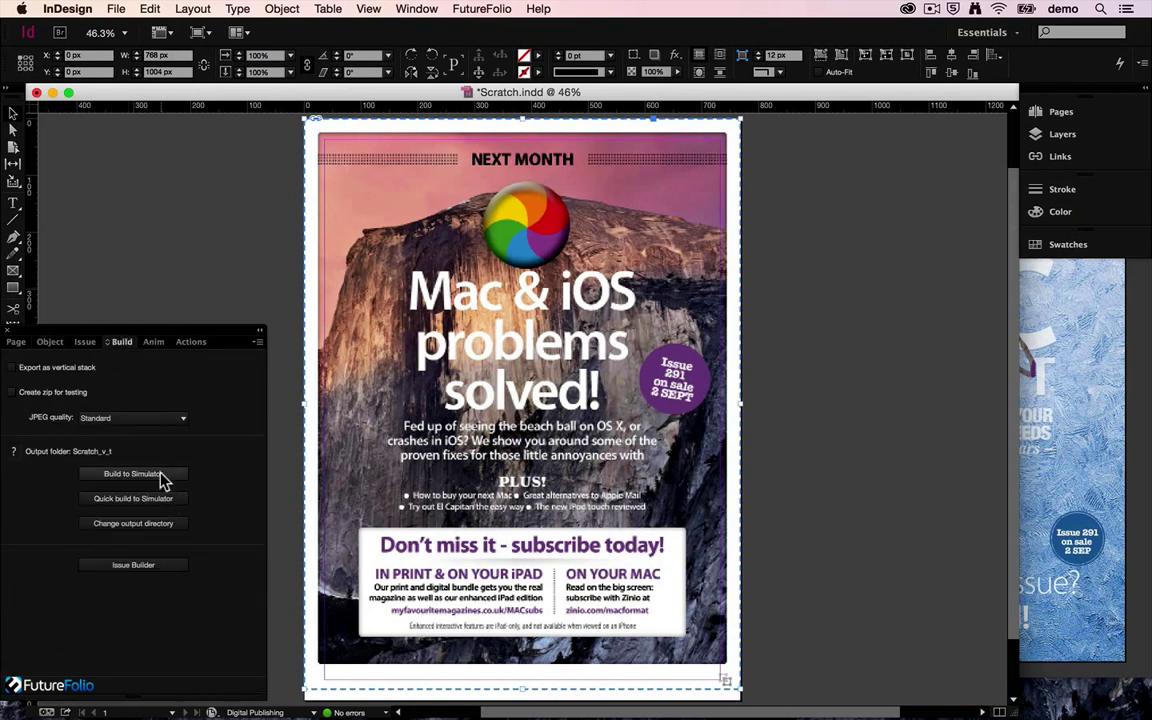
Rebuild to the simulator and scratch a wide patch of the cover with the size-50 brush
left_click(160, 475)
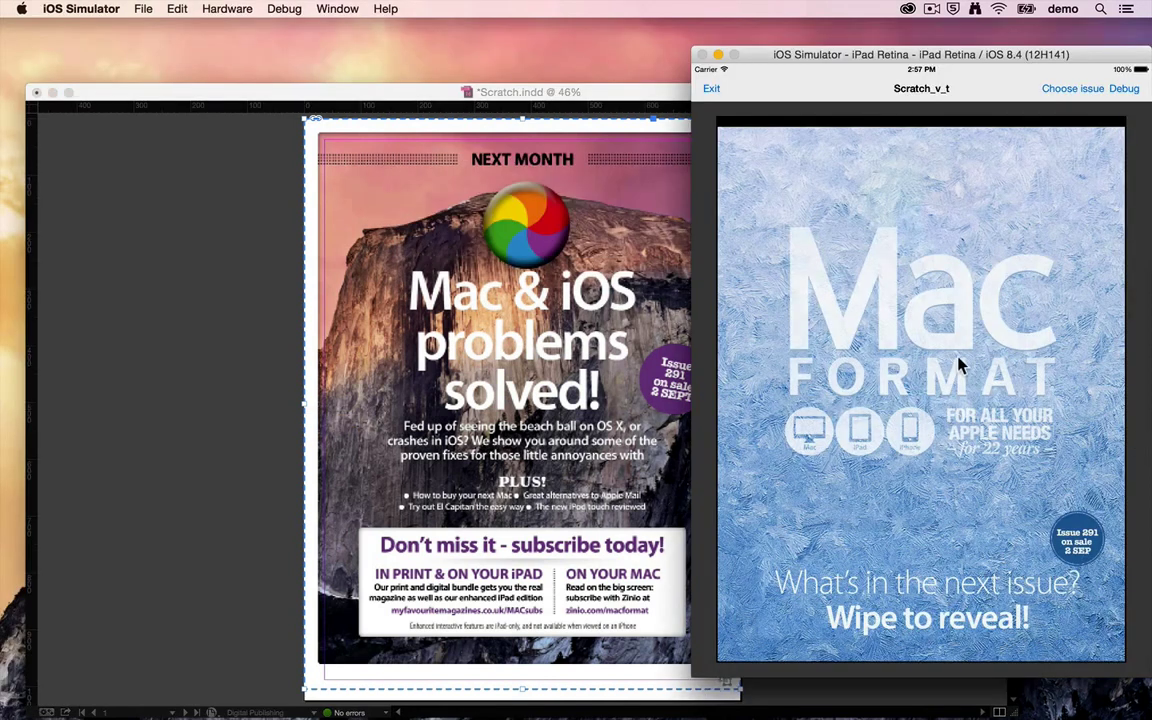
mouse_move(958, 366)
left_mouse_down()
mouse_move(945, 340)
mouse_move(898, 400)
mouse_move(795, 385)
mouse_move(880, 255)
mouse_move(790, 360)
mouse_move(870, 408)
mouse_move(765, 340)
mouse_move(740, 290)
mouse_move(800, 215)
mouse_move(869, 305)
mouse_move(951, 237)
mouse_move(996, 290)
left_mouse_up()
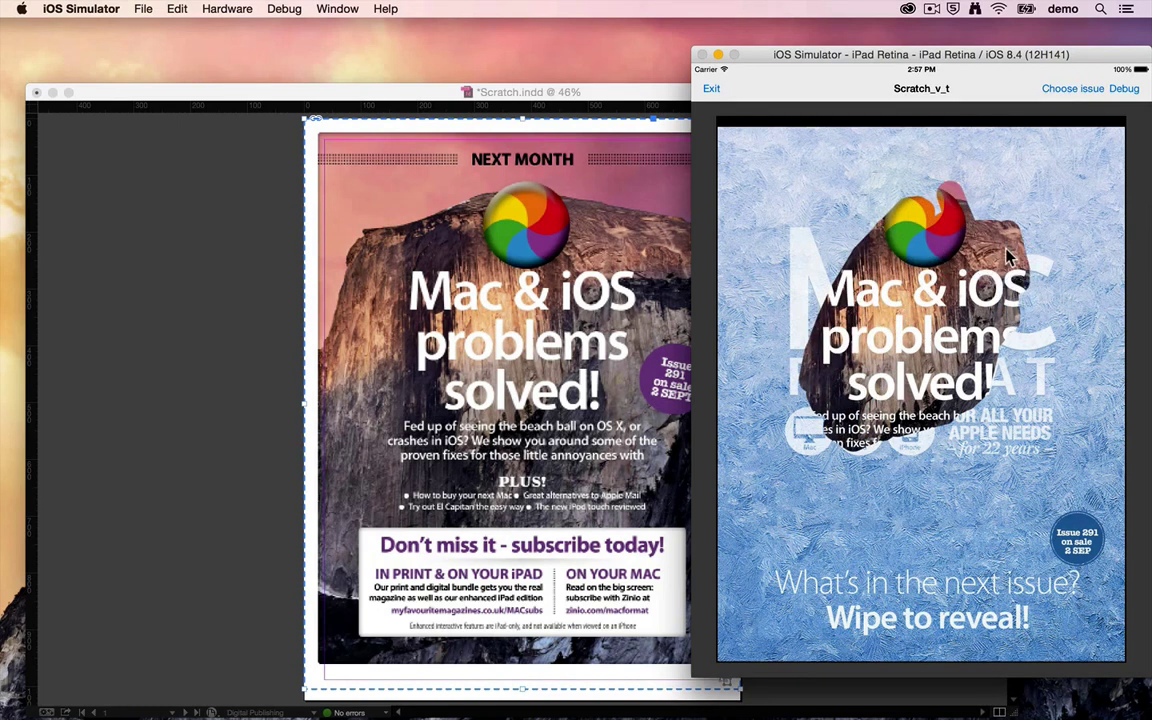
Preview both images, then delete base.jpg from the Scratch object
left_click(220, 292)
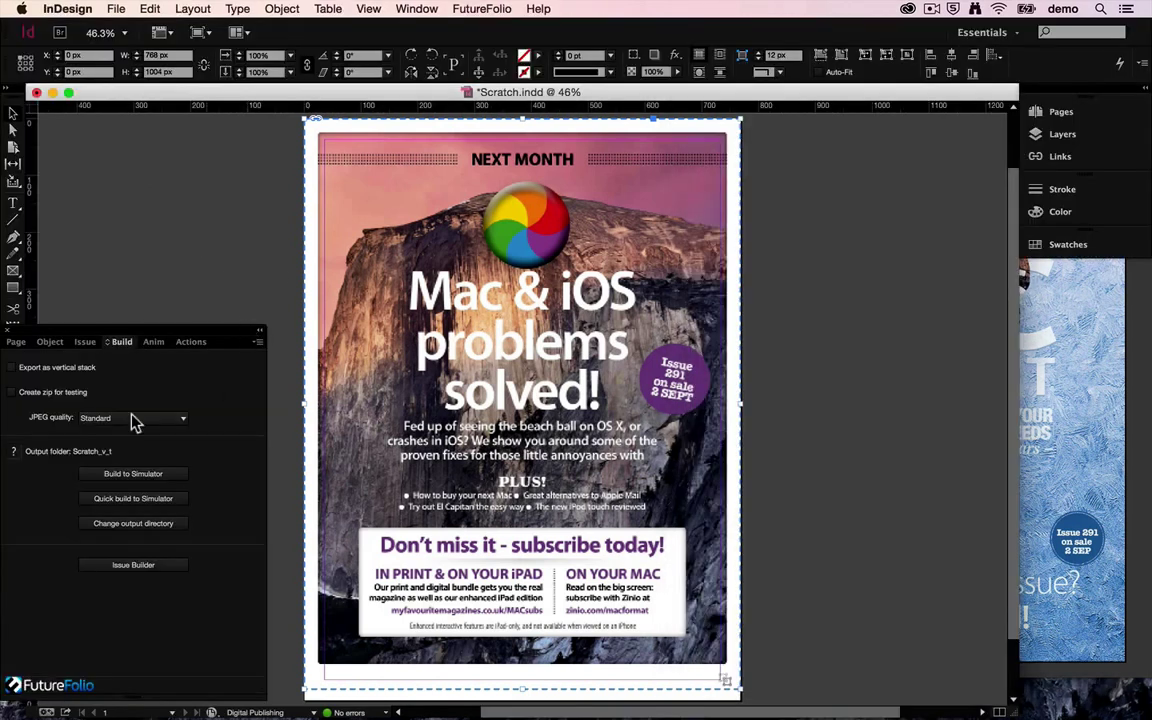
left_click(42, 343)
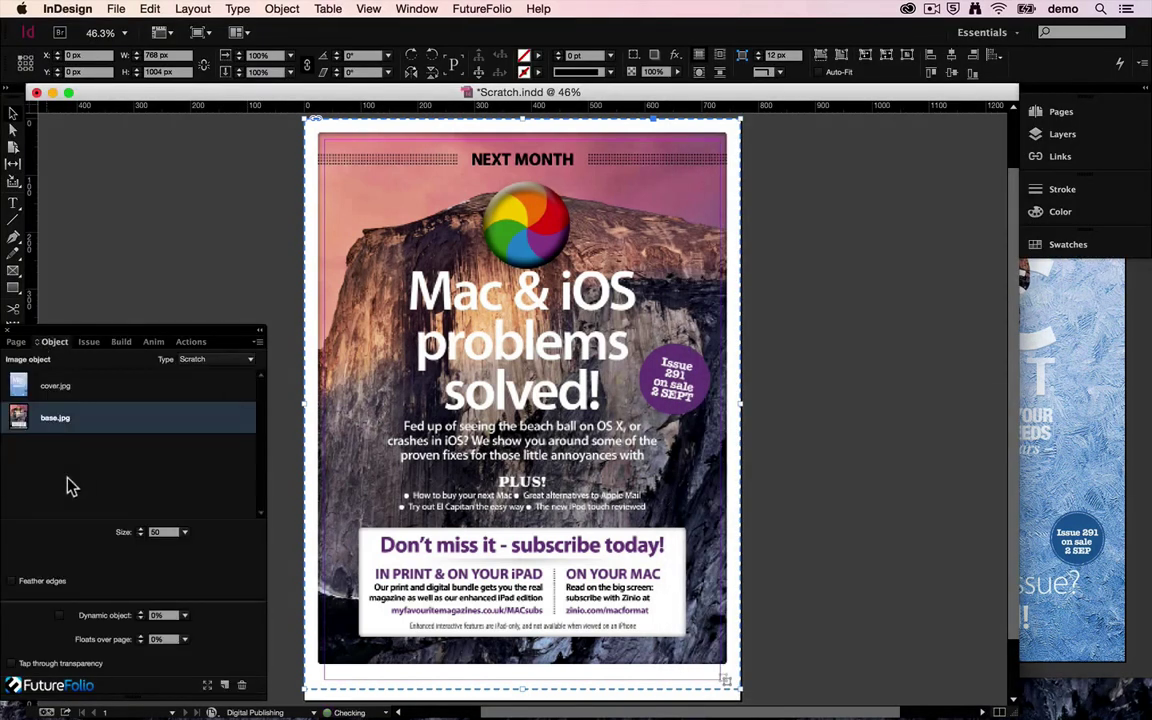
left_click(48, 389)
left_click(46, 412)
left_click(49, 387)
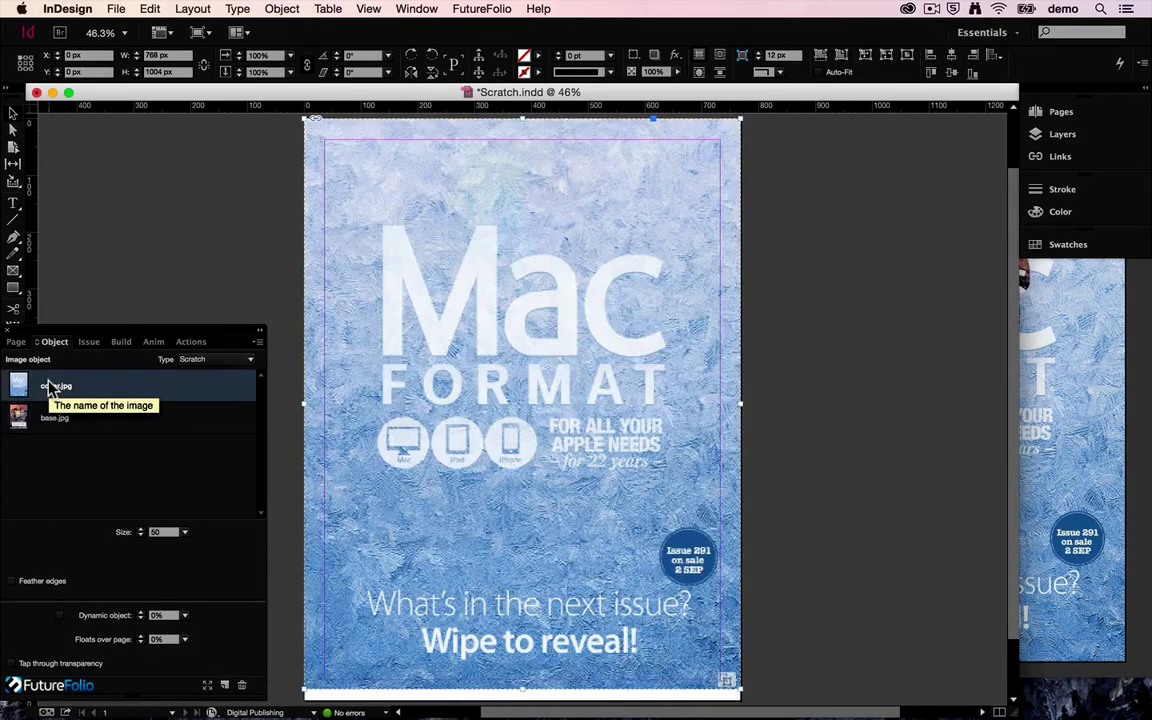
left_click(44, 418)
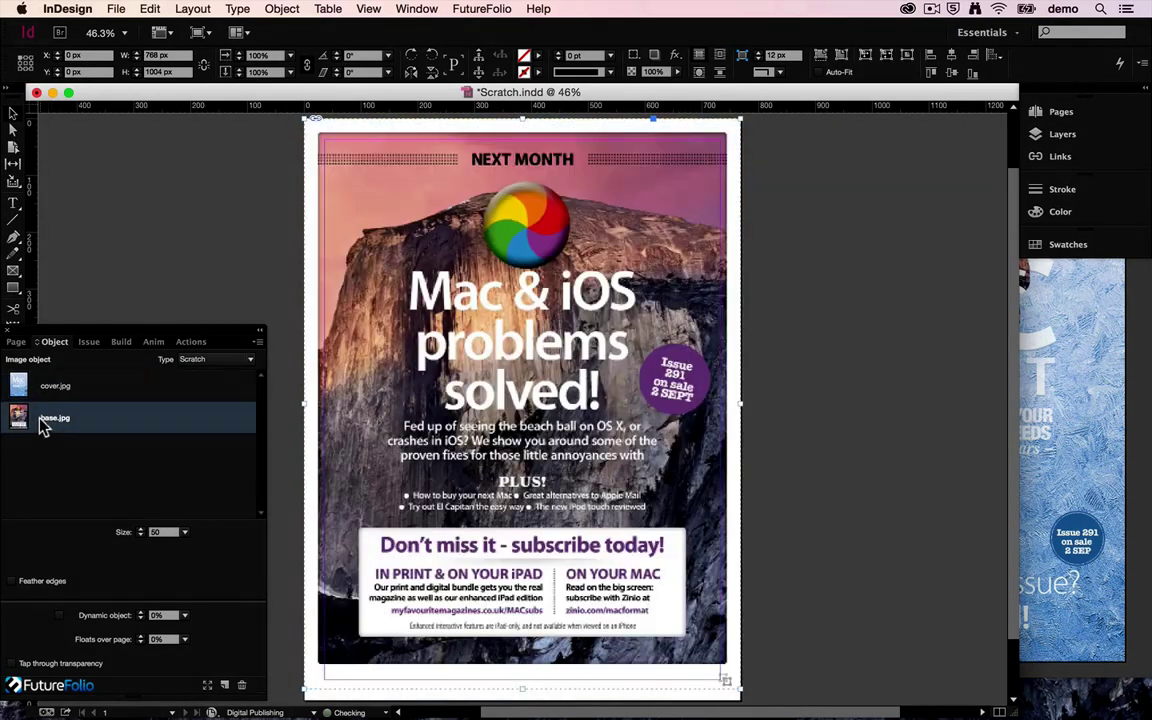
left_click(238, 685)
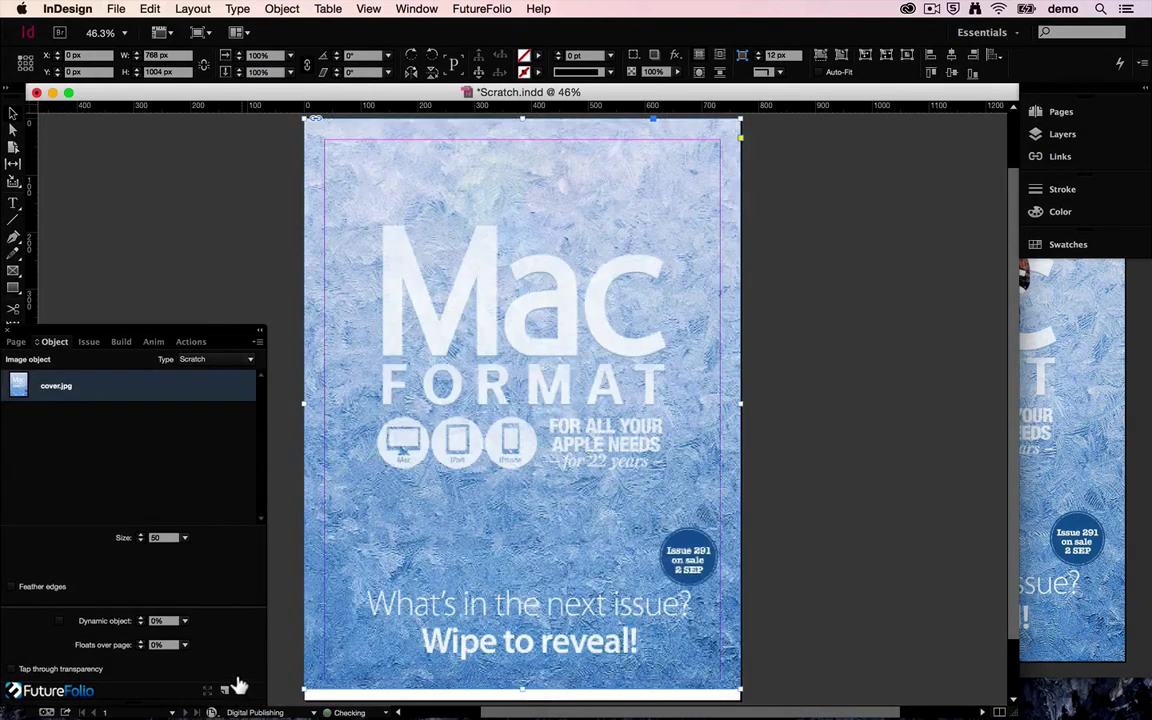
Rebuild to the simulator and scratch the cover to test it without a base image
left_click(121, 342)
left_click(145, 473)
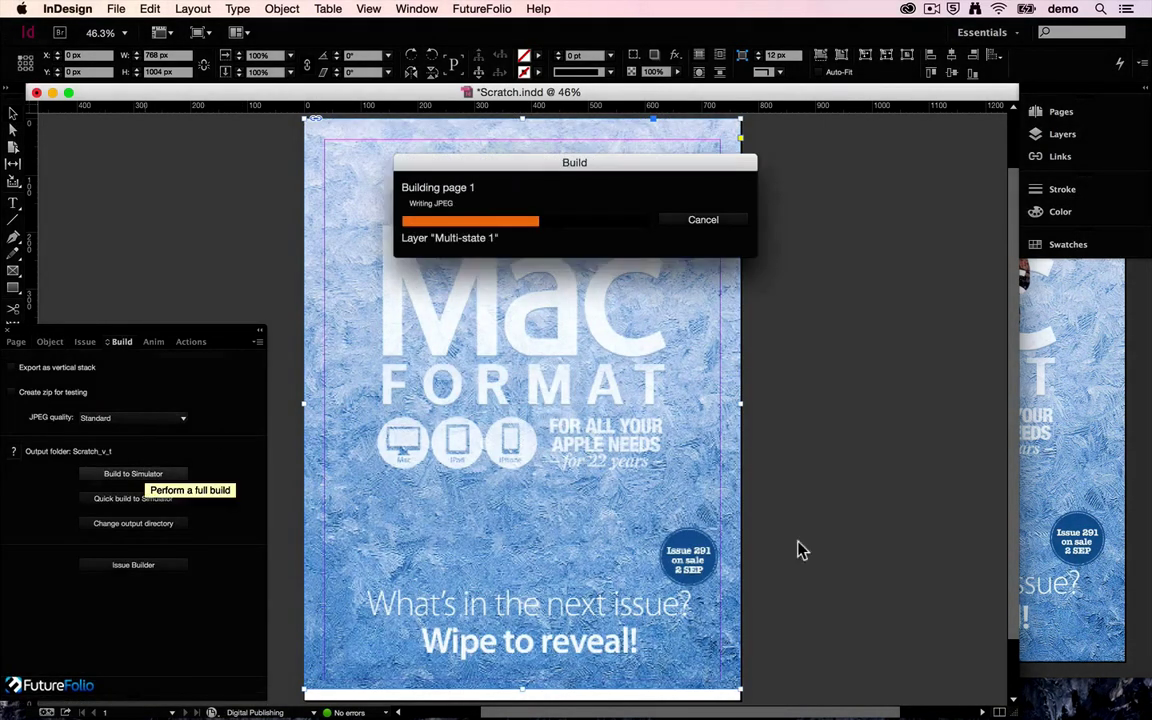
left_click_drag(1013, 712, 680, 712)
left_click(769, 631)
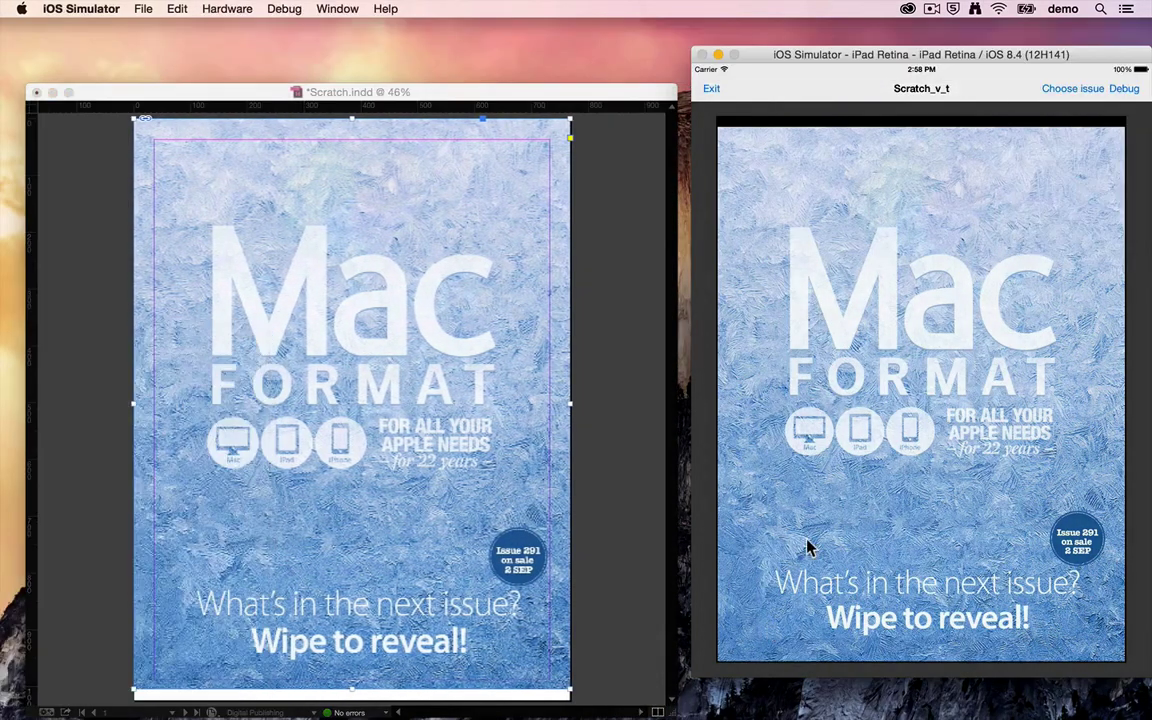
mouse_move(807, 545)
left_mouse_down()
mouse_move(886, 379)
mouse_move(817, 459)
mouse_move(869, 441)
mouse_move(989, 303)
mouse_move(846, 466)
left_mouse_up()
left_click(659, 391)
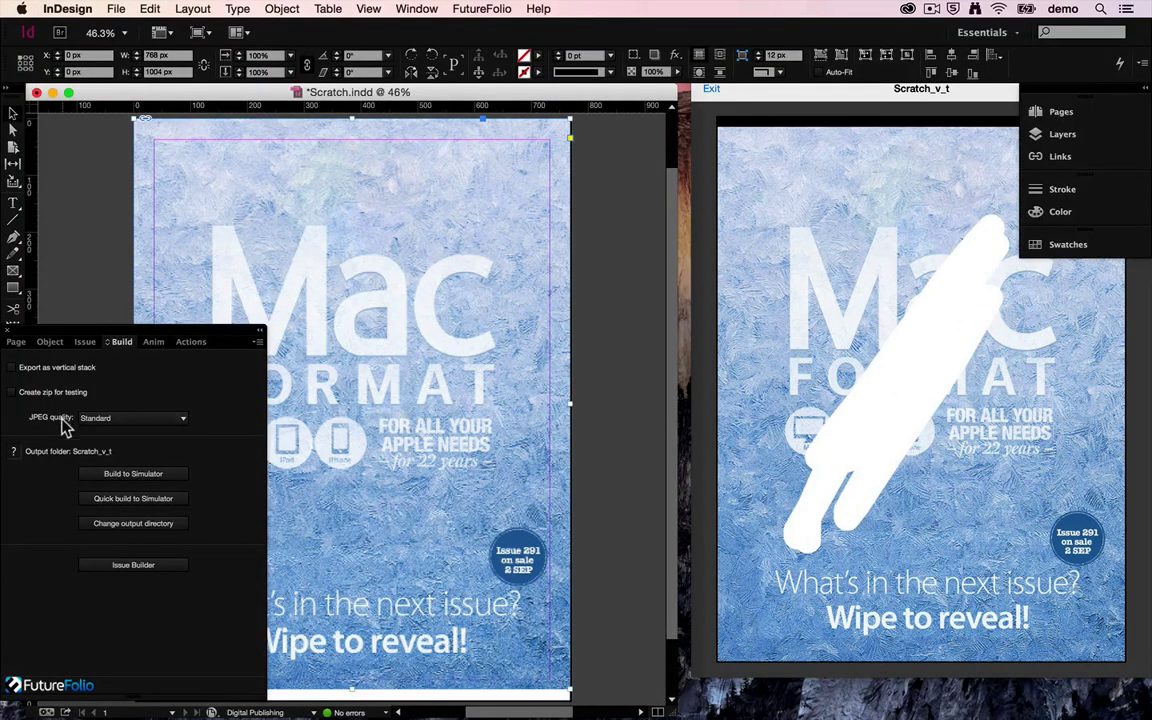
Draw a text frame at the page's top-left and fill it with placeholder text
left_click(14, 205)
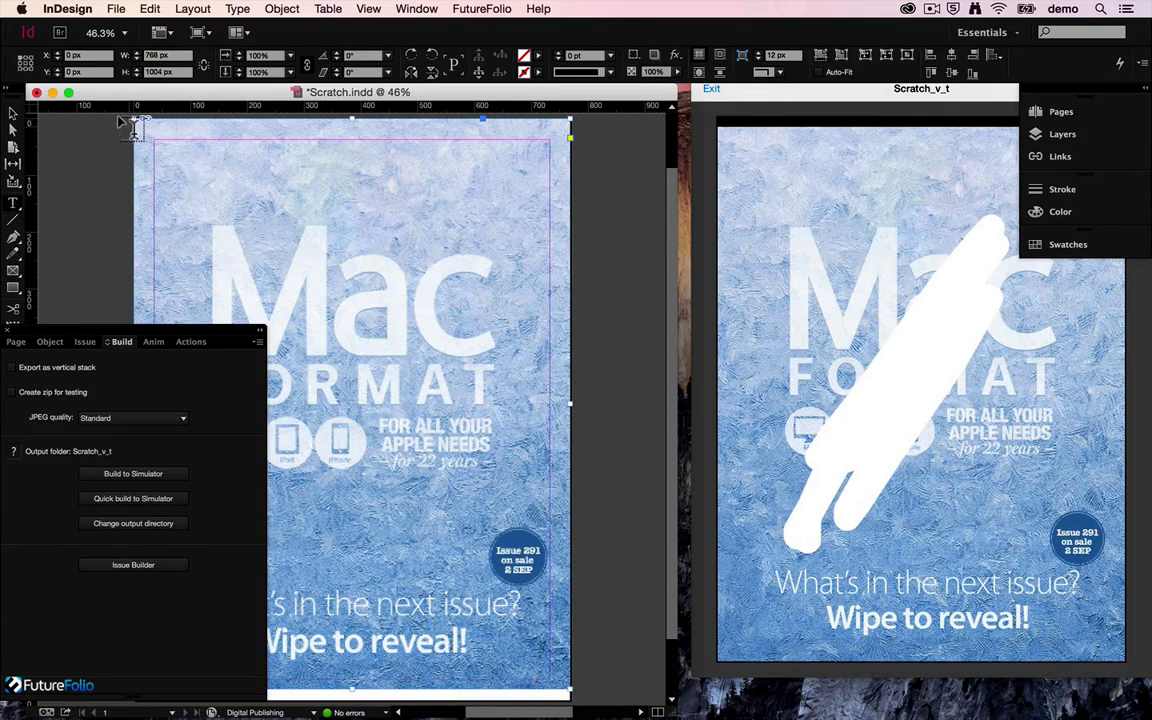
left_click_drag(118, 117, 360, 668)
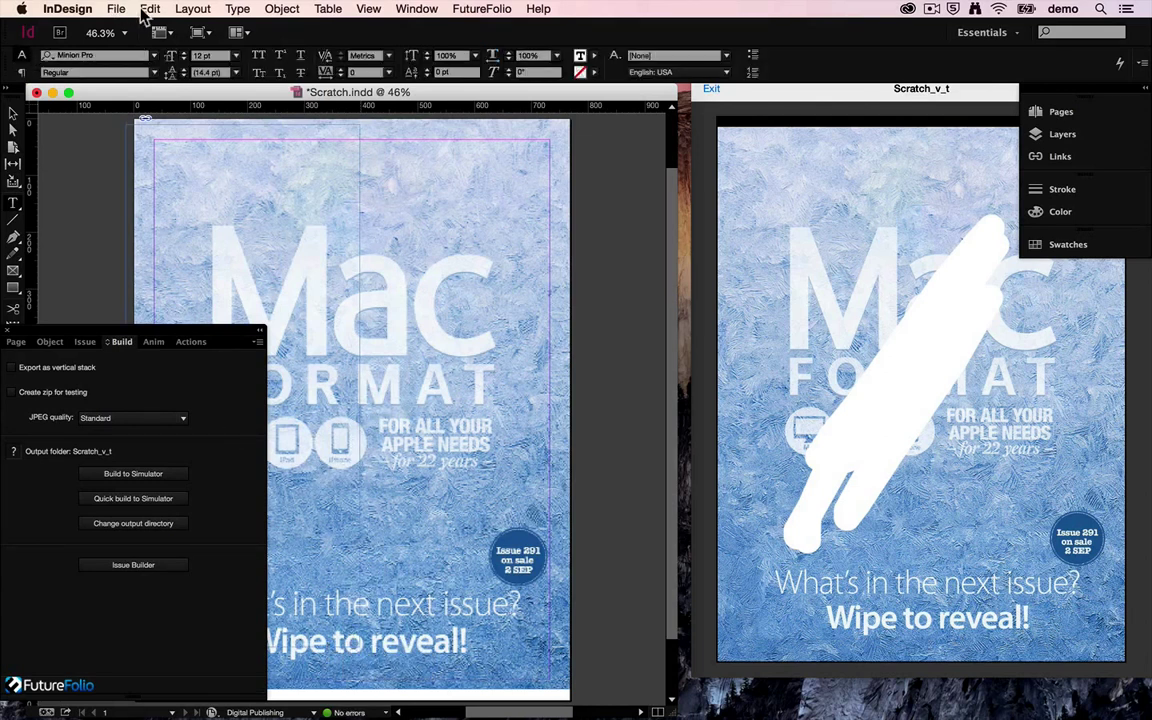
left_click(236, 9)
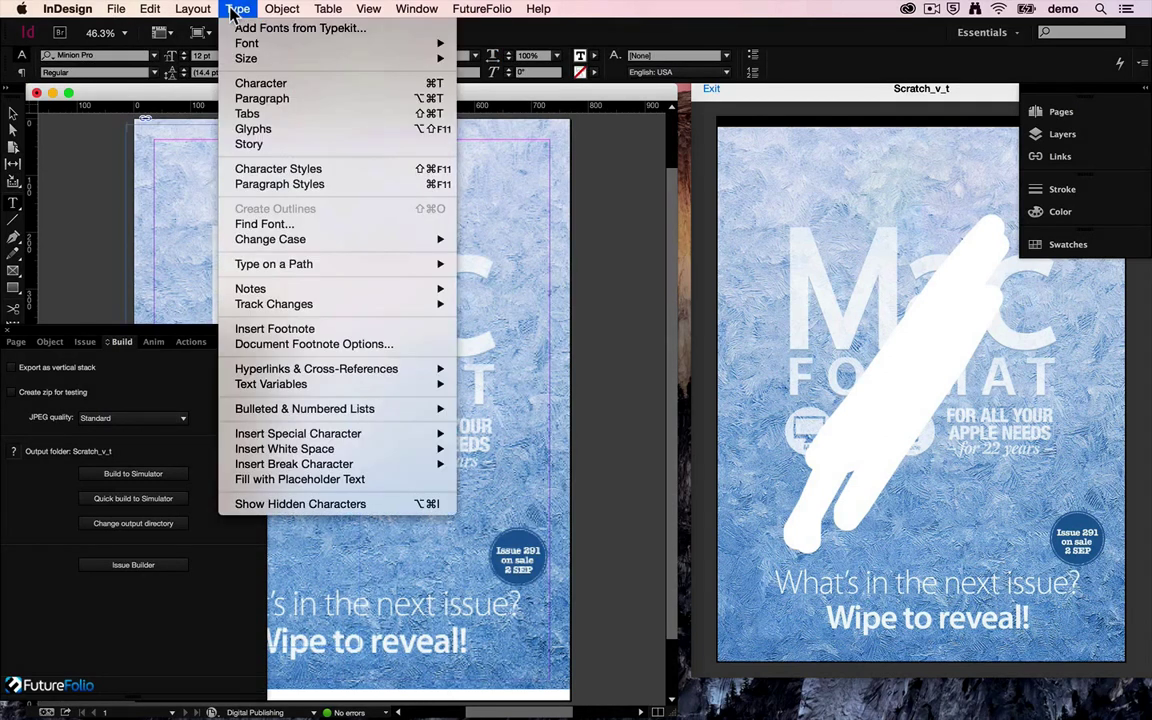
left_click(255, 479)
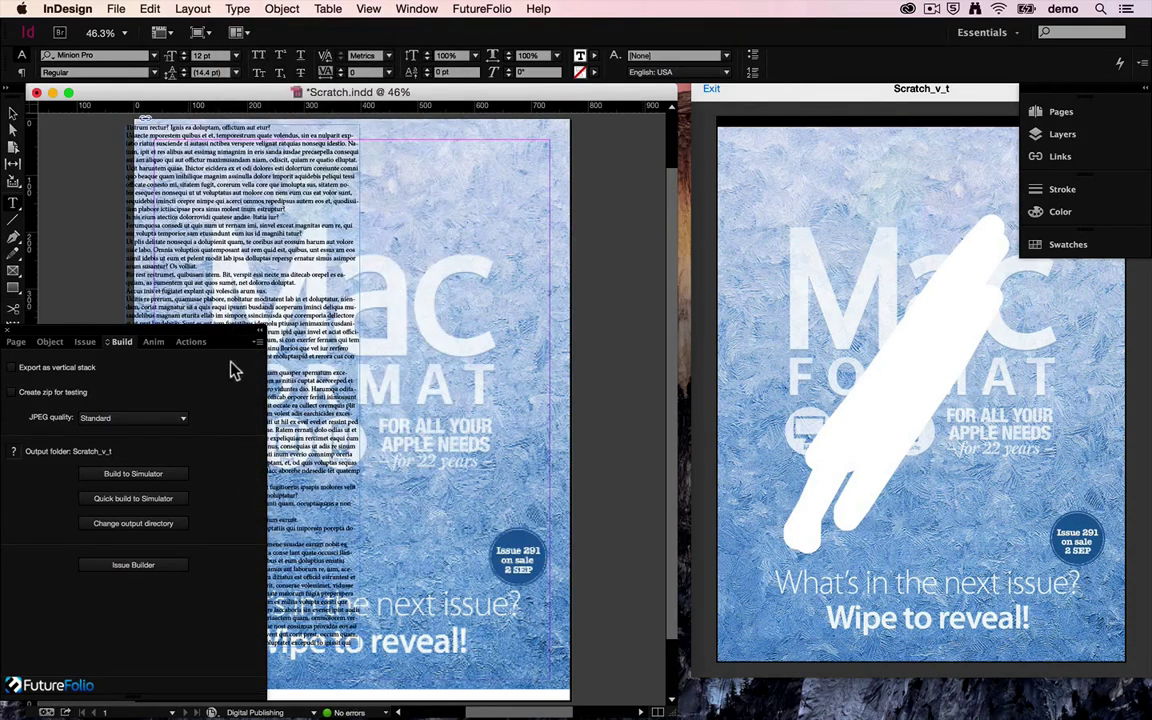
In Layers, move the text frame below the cover image, then build to the simulator
left_click(1037, 138)
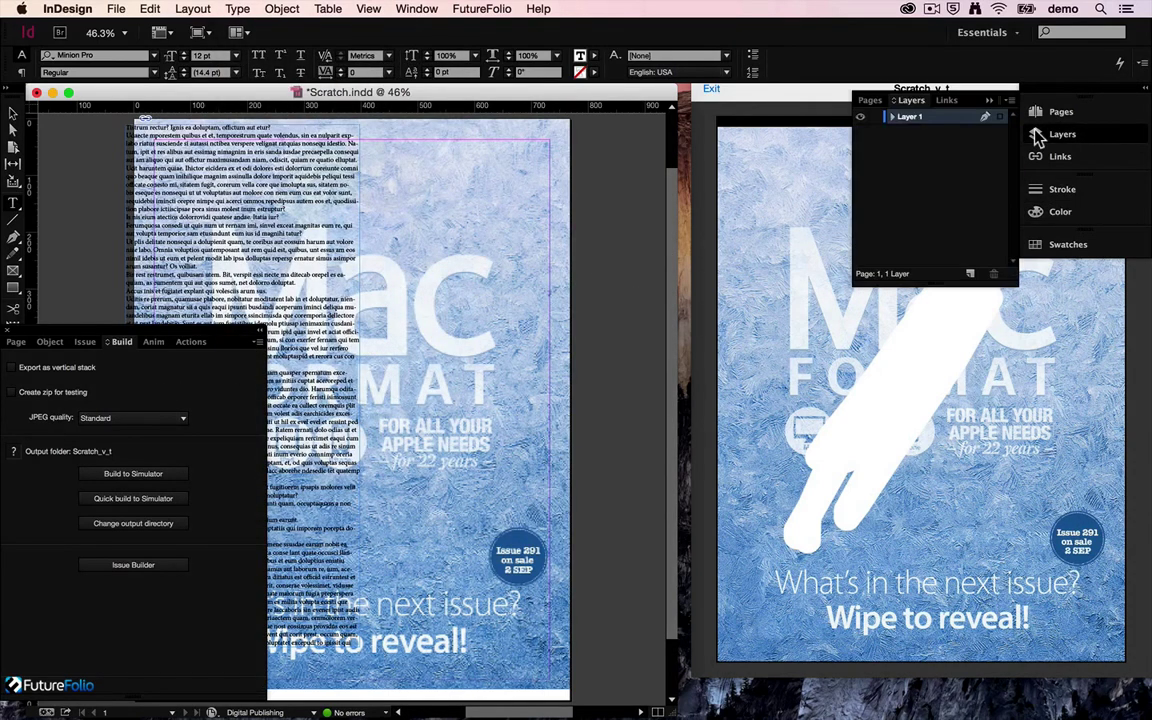
left_click(892, 117)
left_click_drag(912, 132, 913, 150)
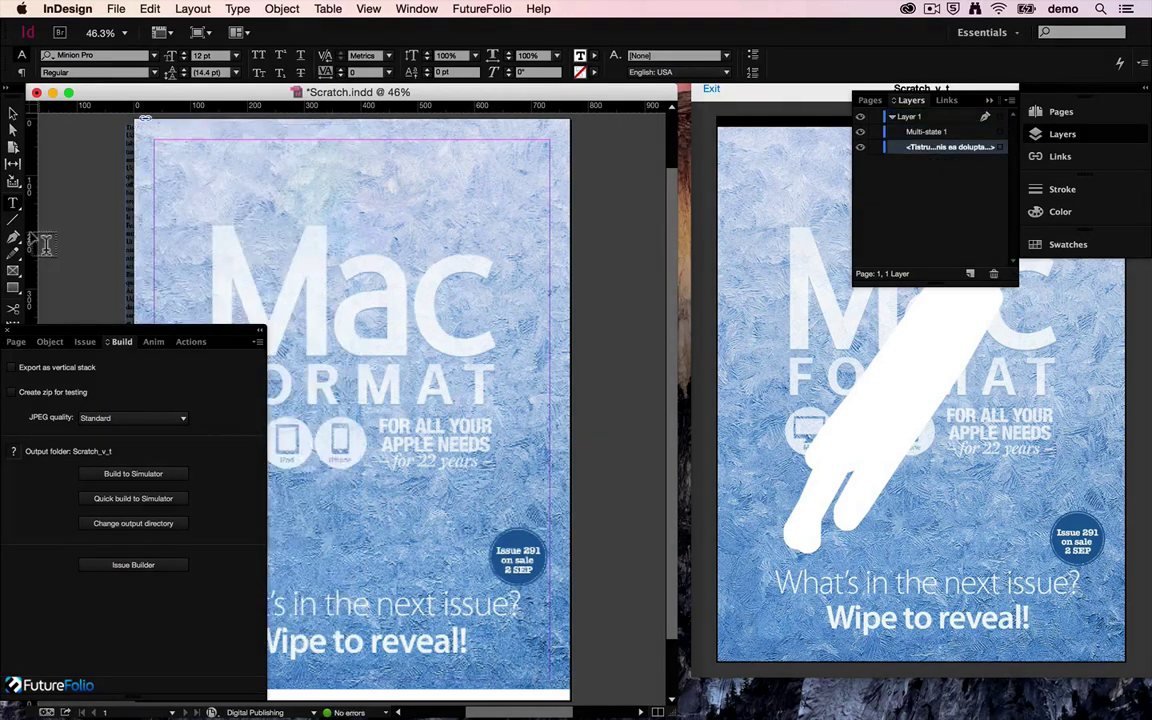
left_click(148, 476)
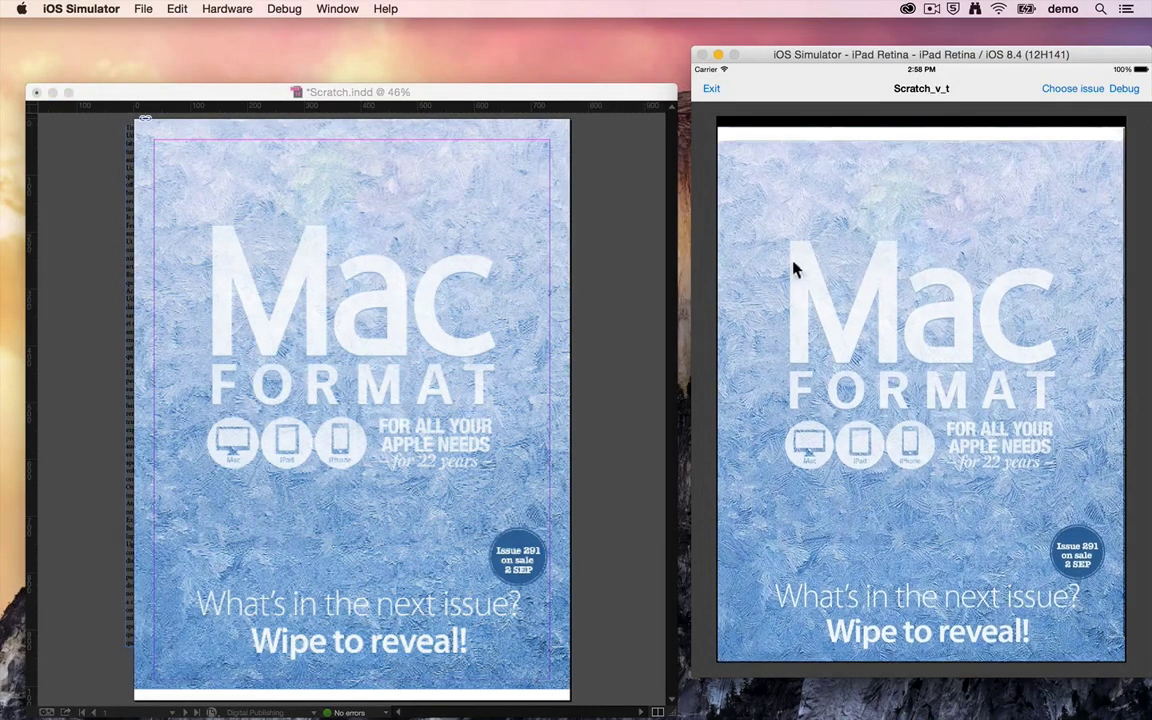
Scratch frost off the cover's upper-left side to reveal the placeholder text beneath
mouse_move(784, 195)
left_mouse_down()
mouse_move(742, 216)
mouse_move(771, 224)
mouse_move(751, 262)
mouse_move(892, 122)
mouse_move(756, 316)
mouse_move(872, 182)
mouse_move(926, 151)
mouse_move(809, 377)
mouse_move(855, 328)
mouse_move(829, 316)
mouse_move(867, 257)
mouse_move(756, 243)
mouse_move(758, 190)
mouse_move(745, 170)
mouse_move(716, 190)
mouse_move(720, 141)
left_mouse_up()
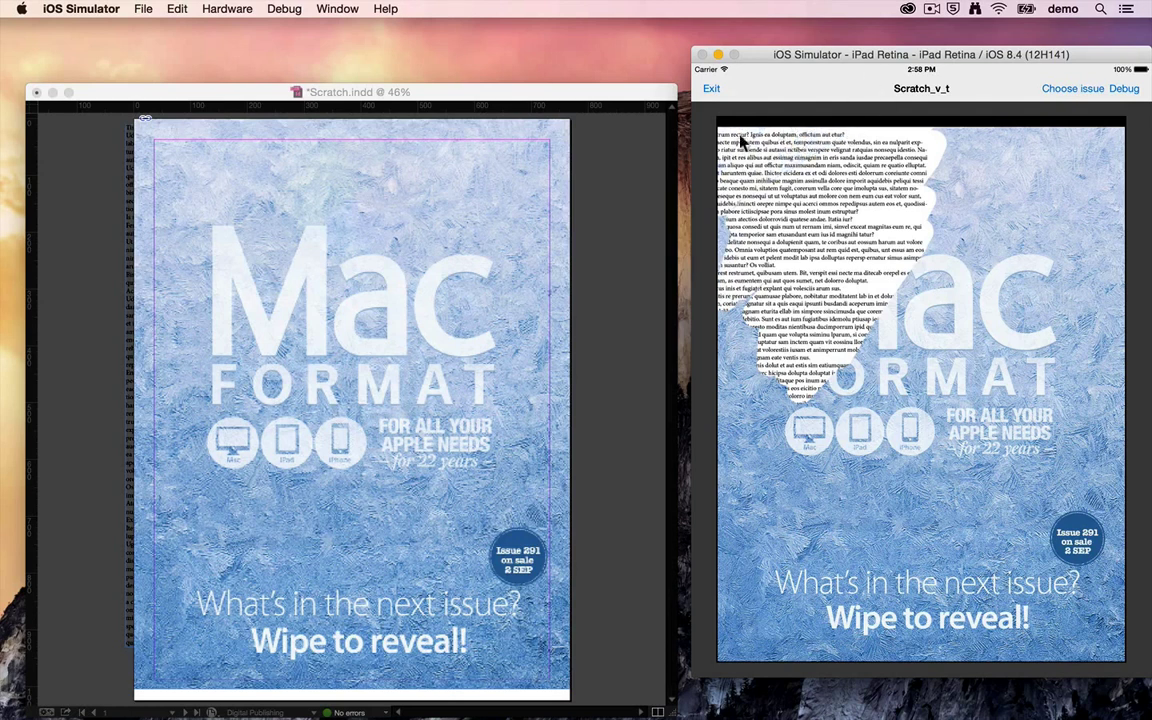
mouse_move(813, 140)
left_mouse_down()
mouse_move(728, 239)
mouse_move(733, 301)
mouse_move(741, 224)
left_mouse_up()
Move the placeholder text frame above the cover and set all its text to 18 pt
left_click(625, 184)
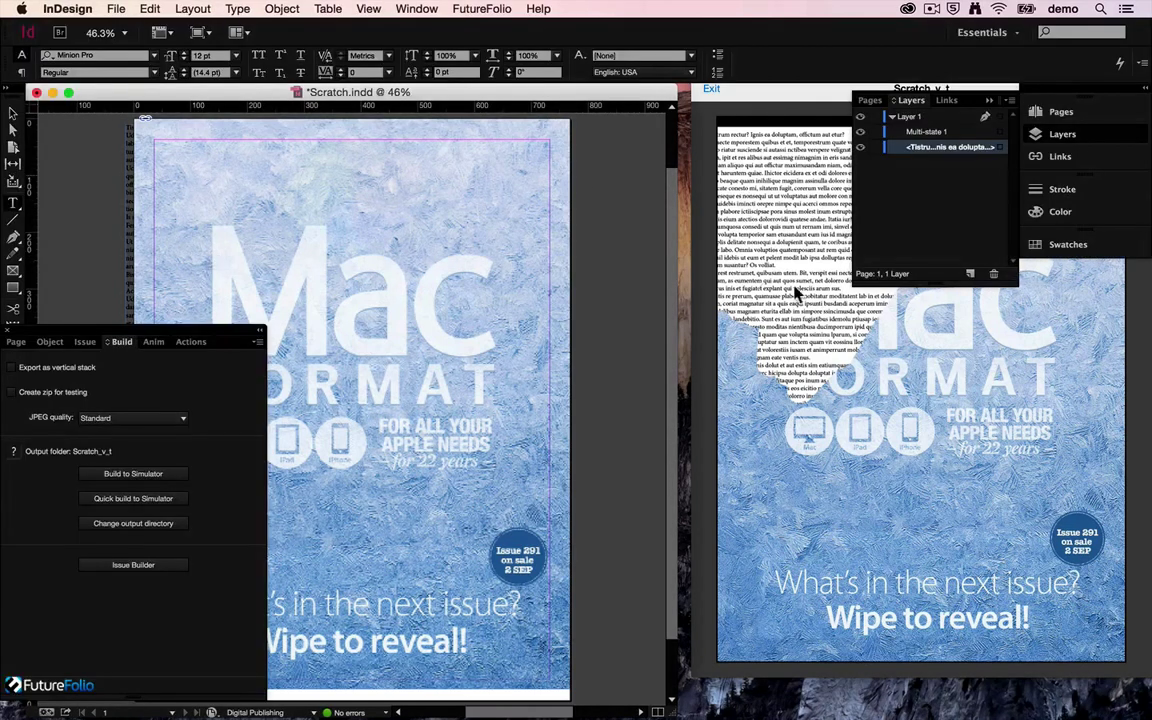
mouse_move(977, 147)
left_mouse_down()
mouse_move(982, 123)
mouse_move(980, 133)
left_mouse_up()
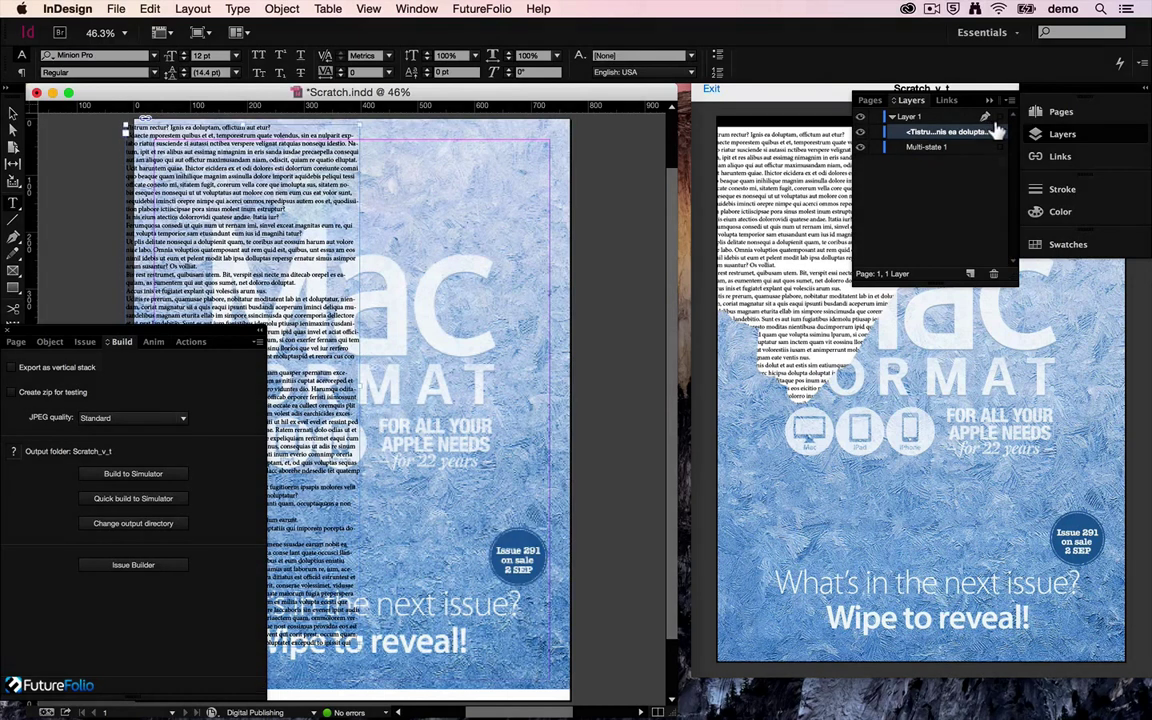
left_click(998, 131)
left_click(20, 125)
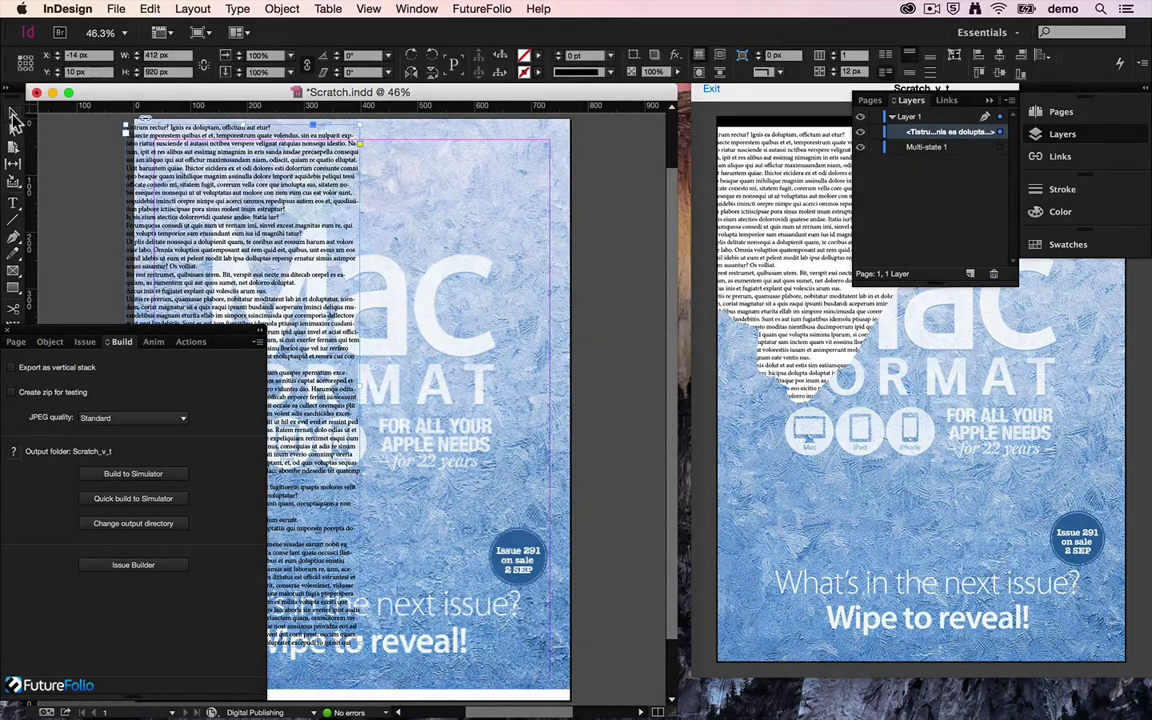
left_click(230, 175)
key("super+a")
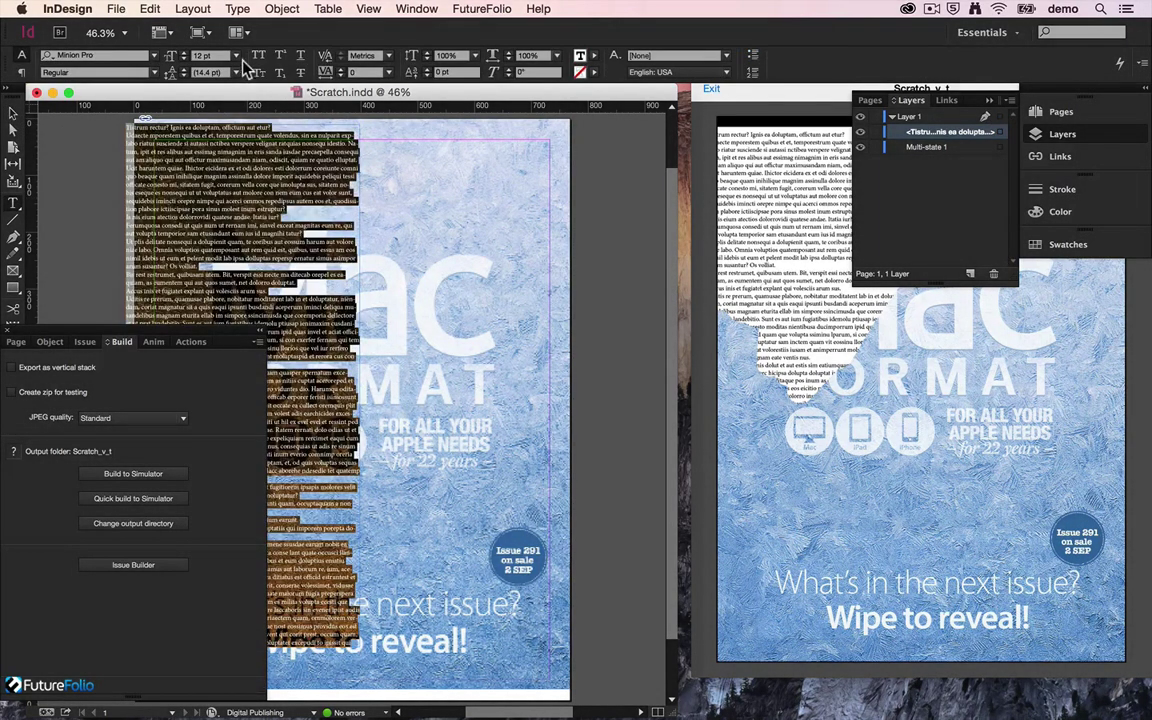
left_click(236, 55)
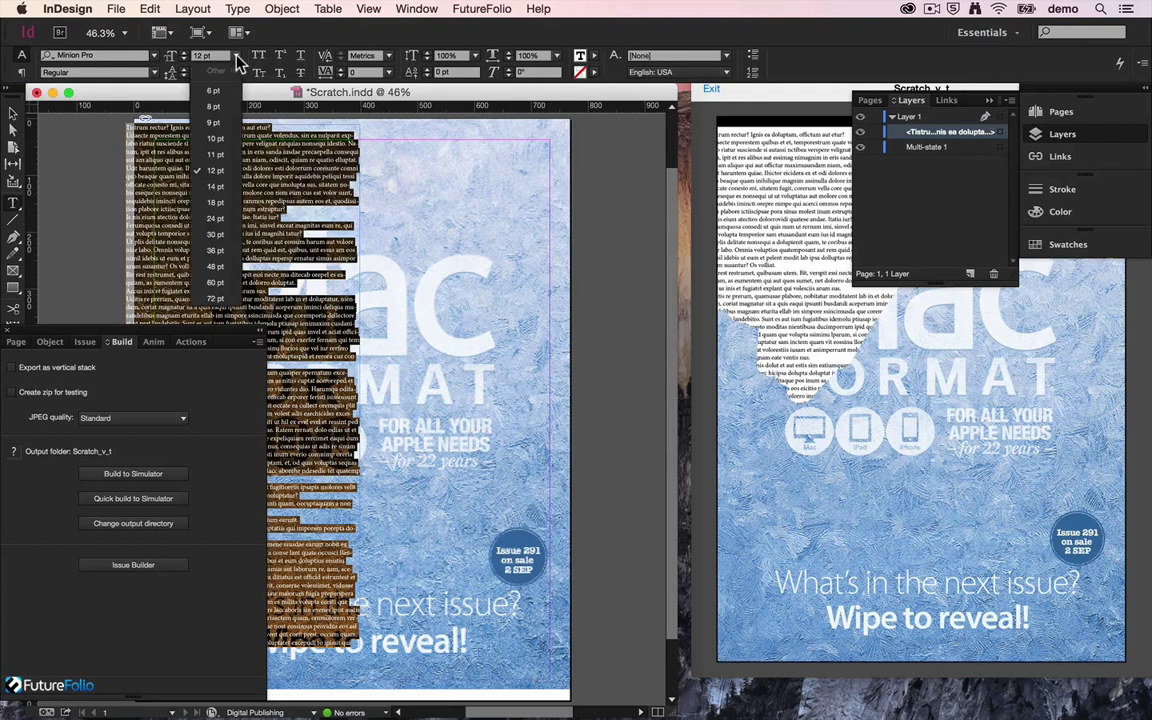
left_click(229, 203)
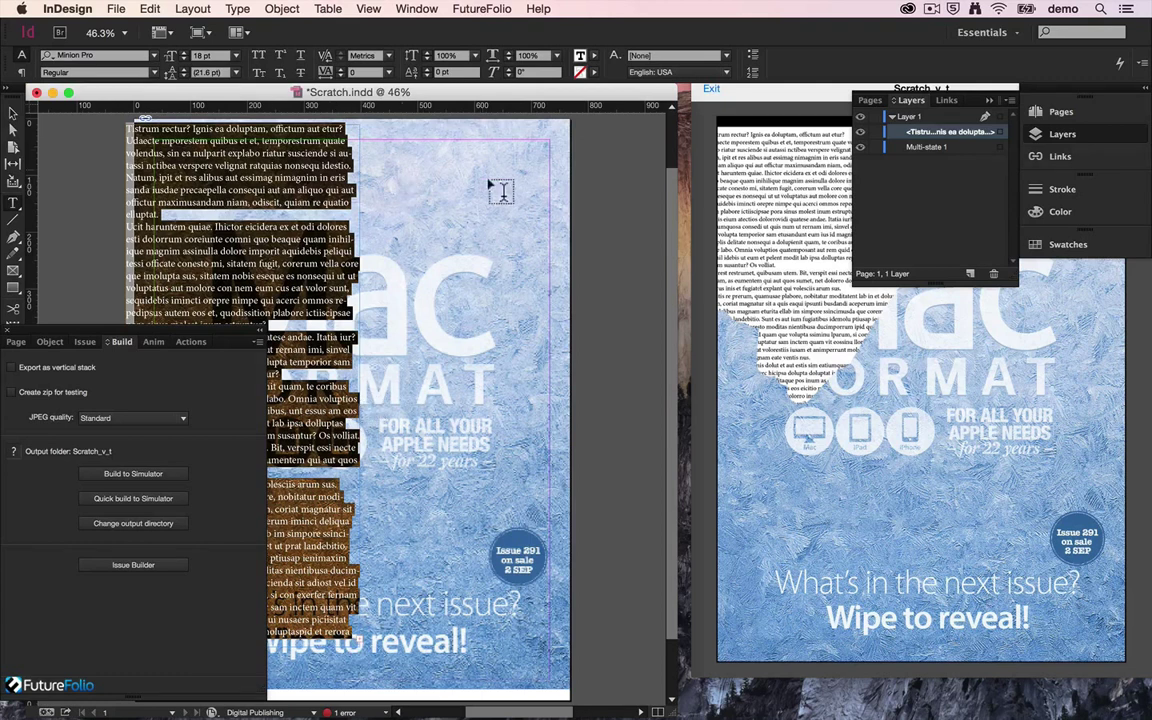
Enable Scroll on the text frame, move it back behind the cover, and rebuild to the simulator
left_click(52, 342)
left_click(12, 113)
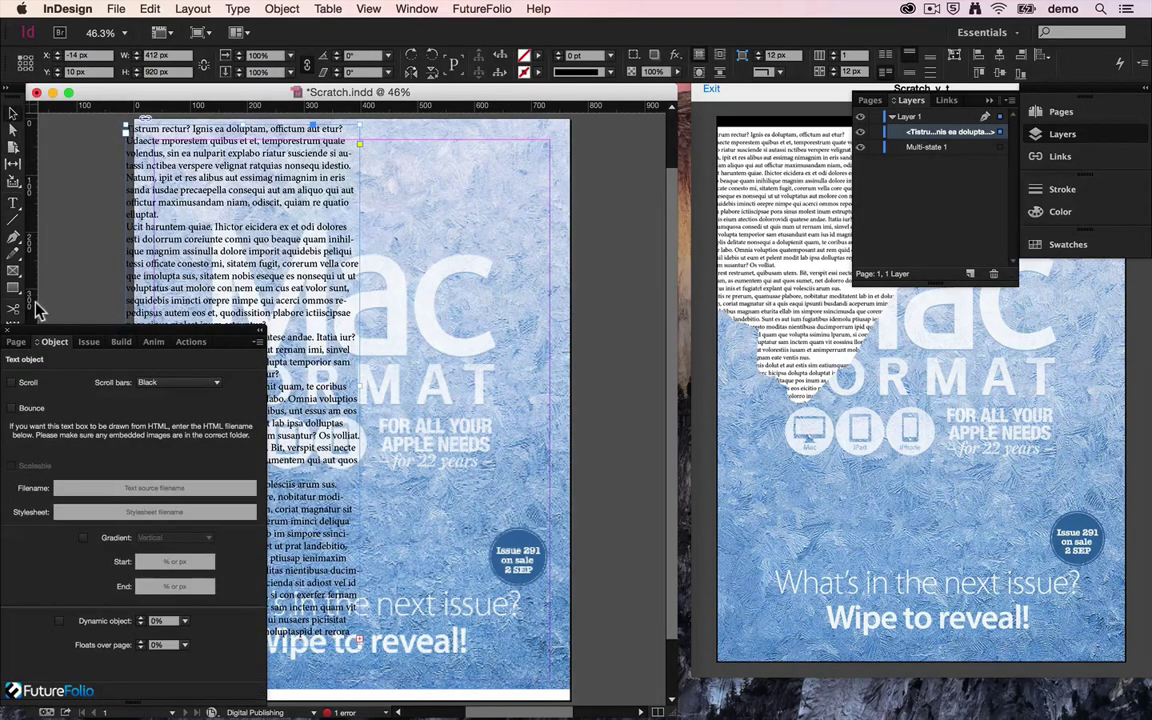
left_click(13, 383)
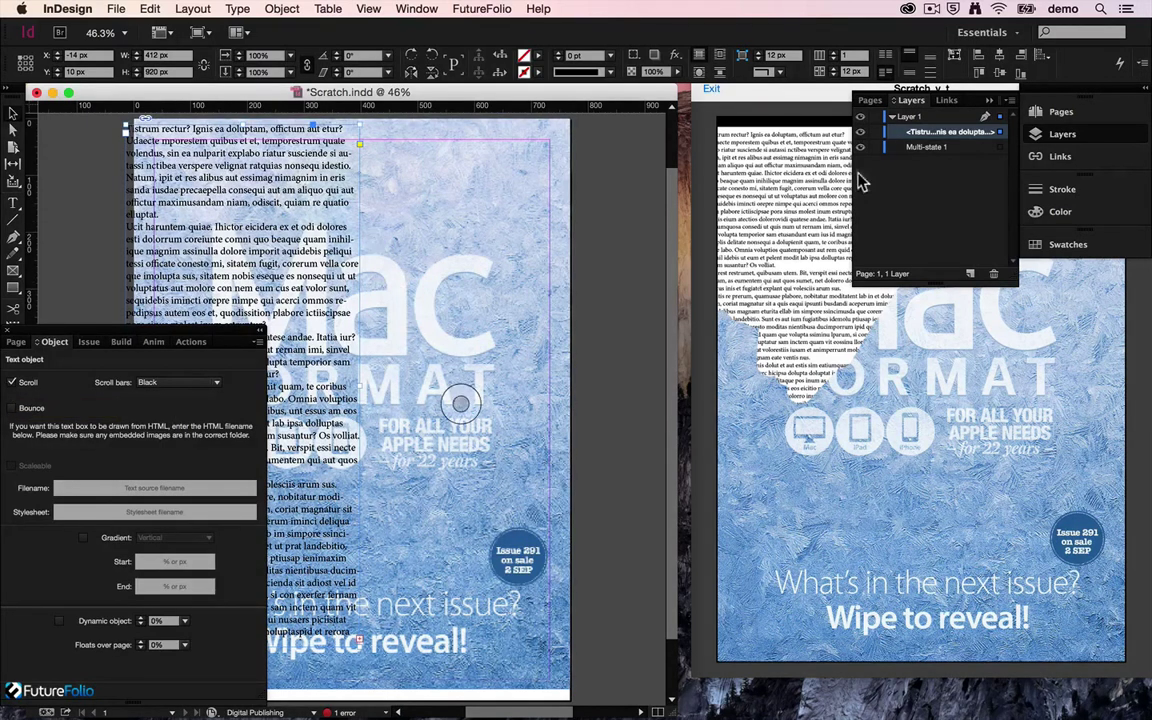
left_click_drag(942, 140, 946, 157)
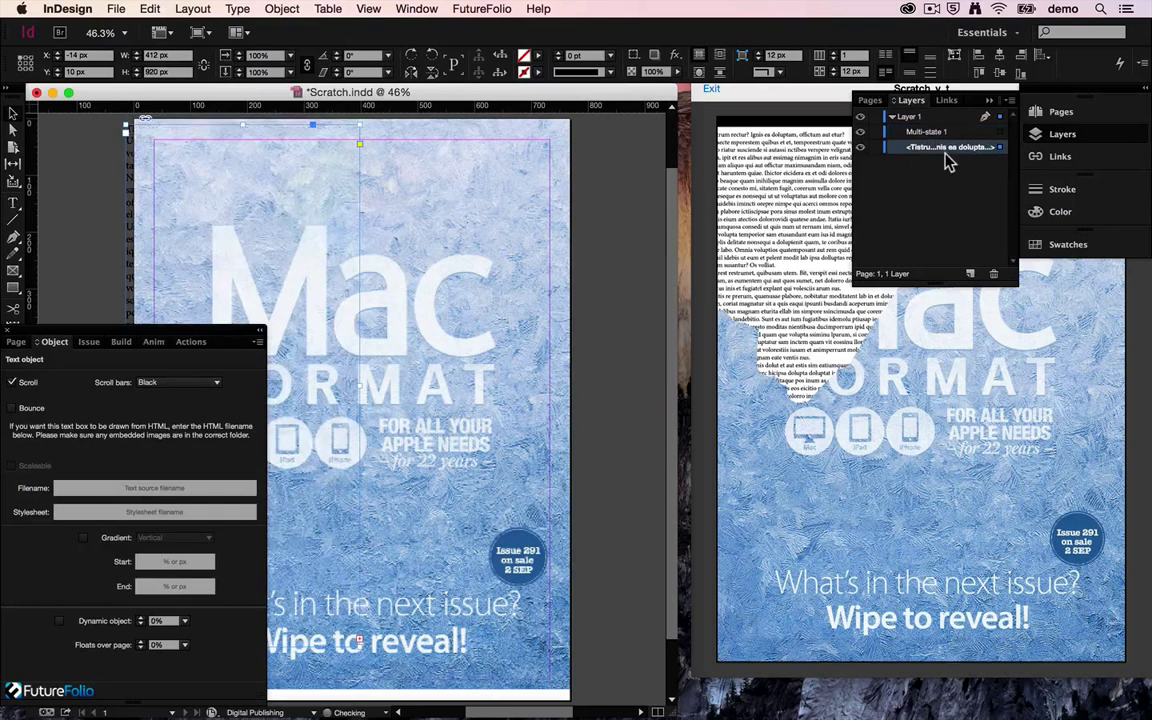
left_click(121, 341)
left_click(133, 473)
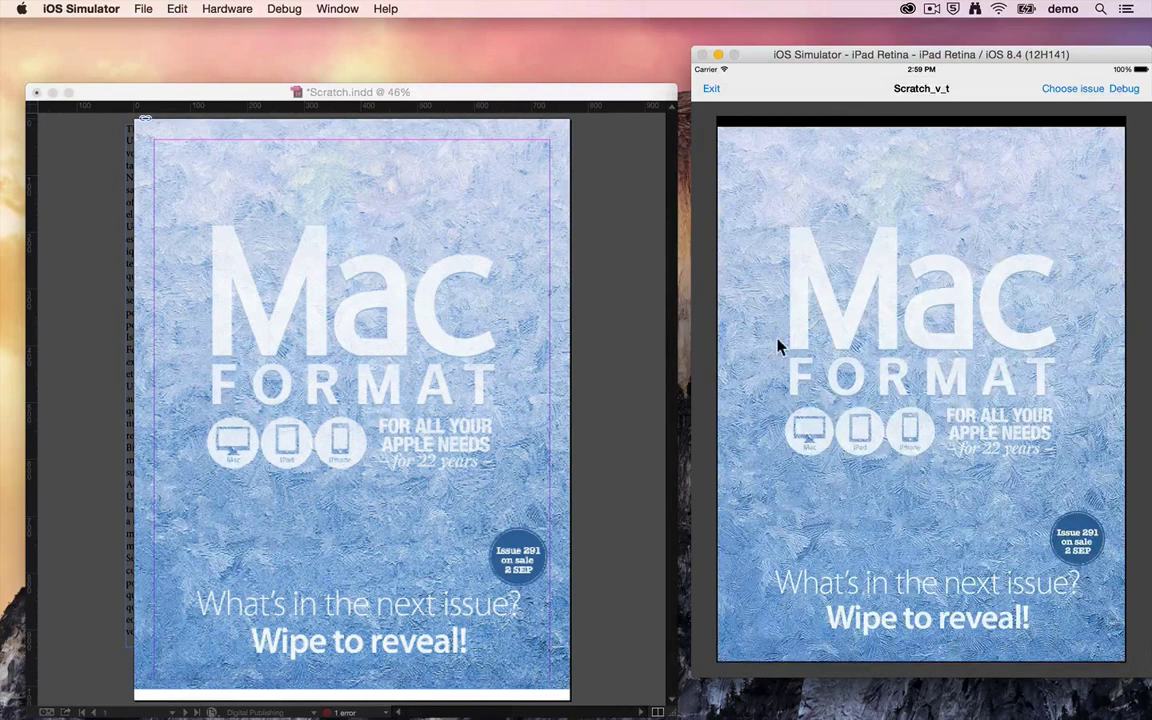
Wipe a diagonal swath of frost off the cover and scroll the revealed text up and down
mouse_move(781, 343)
left_mouse_down()
mouse_move(817, 261)
mouse_move(867, 234)
mouse_move(782, 335)
mouse_move(770, 402)
mouse_move(751, 413)
mouse_move(817, 338)
mouse_move(837, 392)
mouse_move(734, 395)
mouse_move(763, 348)
mouse_move(740, 290)
mouse_move(779, 216)
mouse_move(793, 222)
mouse_move(795, 408)
mouse_move(829, 325)
mouse_move(843, 160)
mouse_move(863, 132)
mouse_move(878, 157)
mouse_move(891, 294)
mouse_move(865, 300)
mouse_move(880, 197)
mouse_move(862, 232)
mouse_move(881, 360)
mouse_move(835, 352)
left_mouse_up()
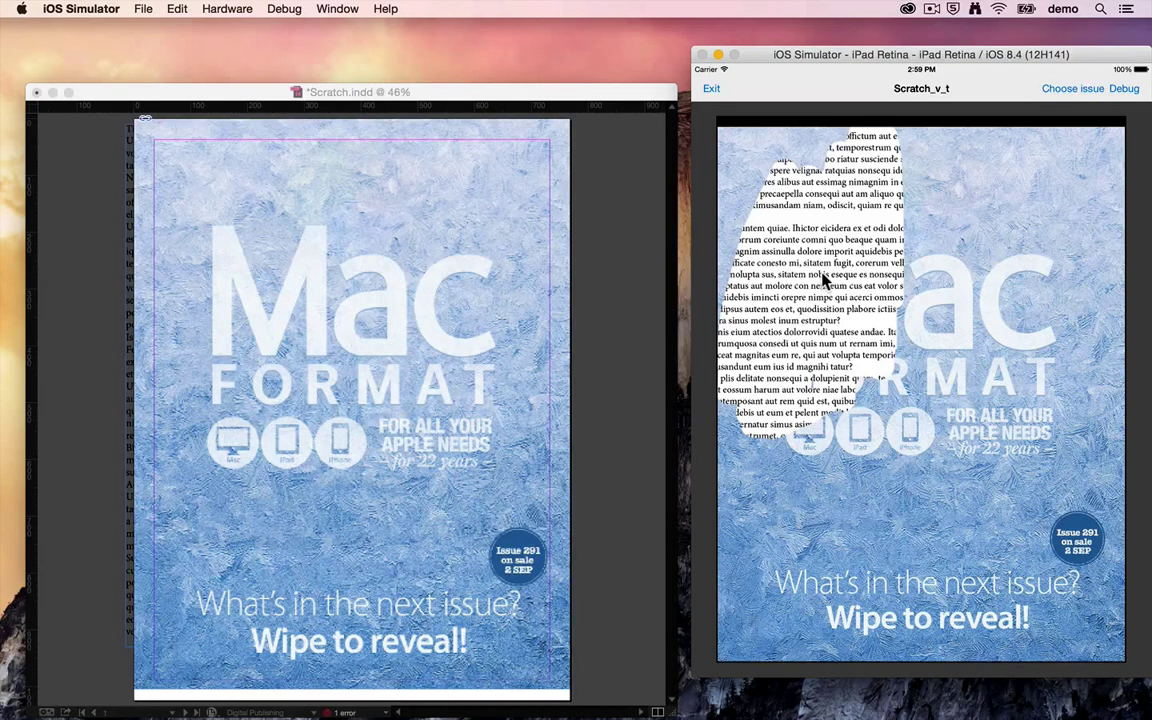
scroll(825, 283, "down", 5)
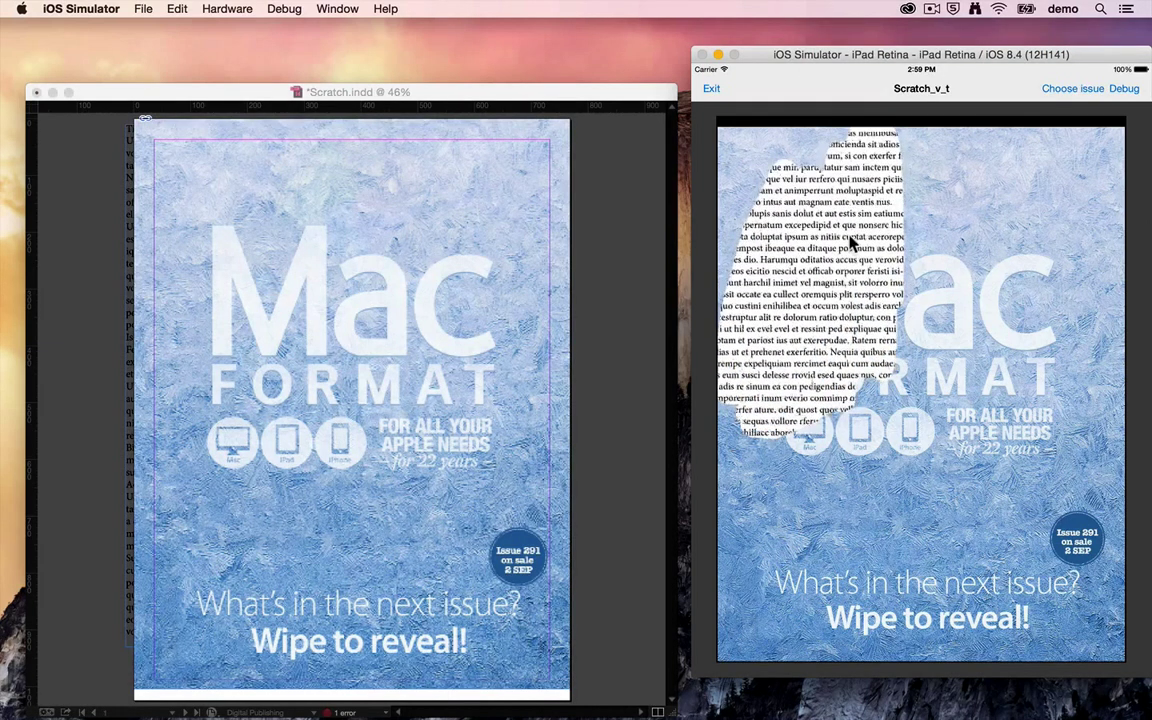
scroll(850, 247, "down", 8)
scroll(820, 225, "up", 3)
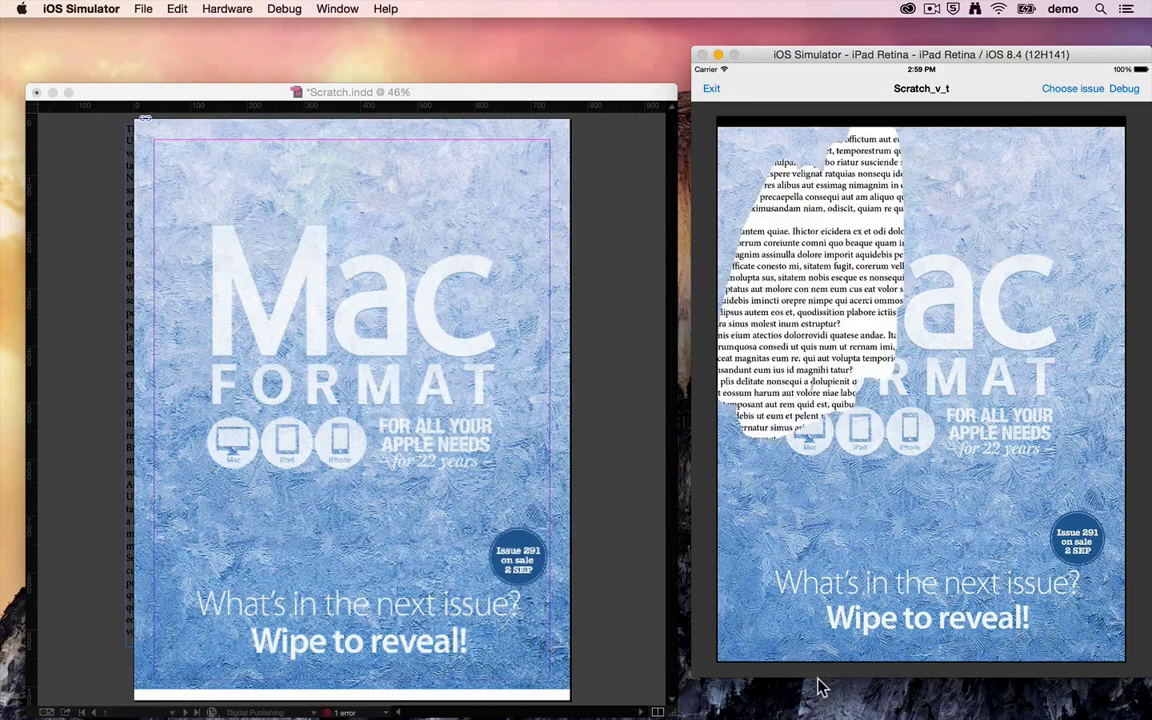
scroll(825, 334, "down", 3)
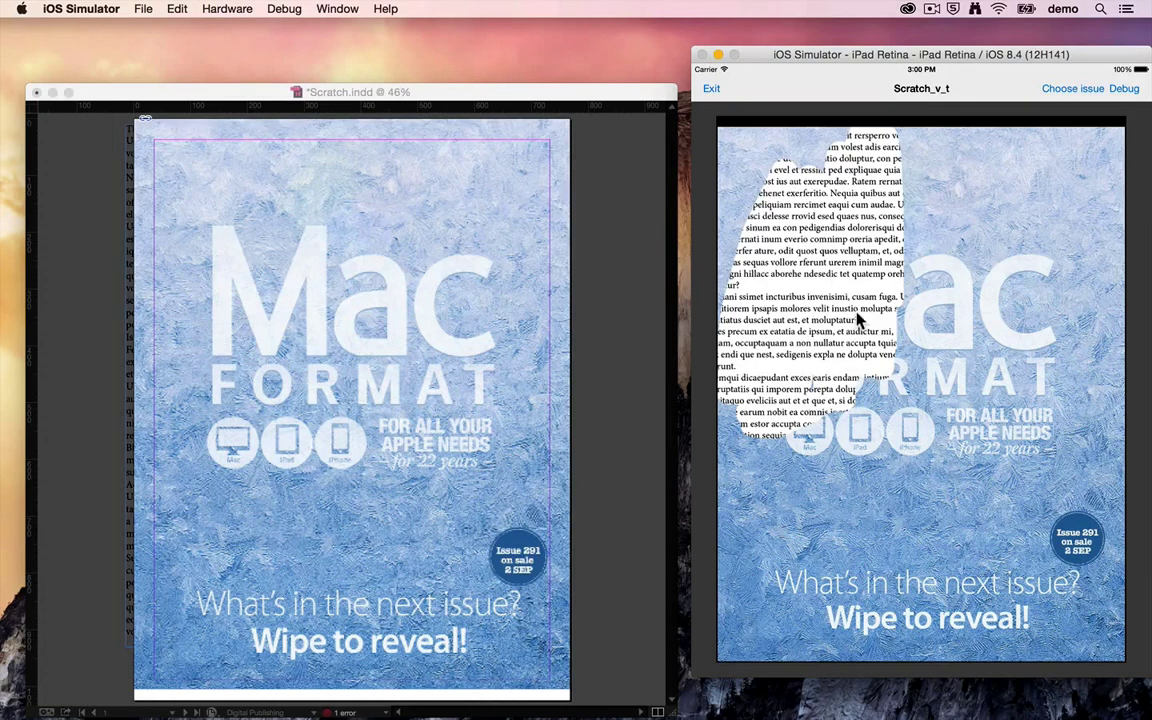
Wipe more frost away across and below the Mac title to expose more text
left_click_drag(857, 322, 890, 290)
mouse_move(830, 255)
left_mouse_down()
mouse_move(840, 58)
mouse_move(840, 540)
mouse_move(919, 345)
mouse_move(981, 291)
mouse_move(965, 332)
left_mouse_up()
mouse_move(904, 300)
left_mouse_down()
mouse_move(802, 478)
mouse_move(813, 398)
mouse_move(760, 510)
mouse_move(775, 560)
mouse_move(813, 533)
mouse_move(812, 372)
mouse_move(818, 545)
left_mouse_up()
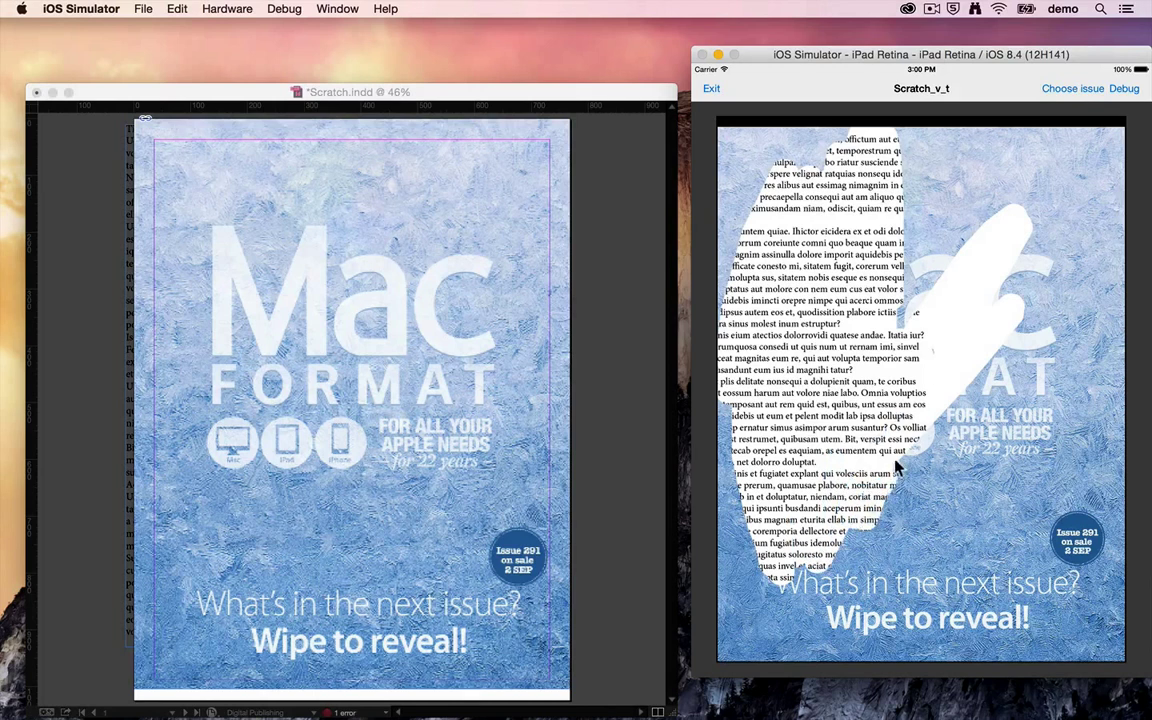
left_click_drag(812, 375, 807, 103)
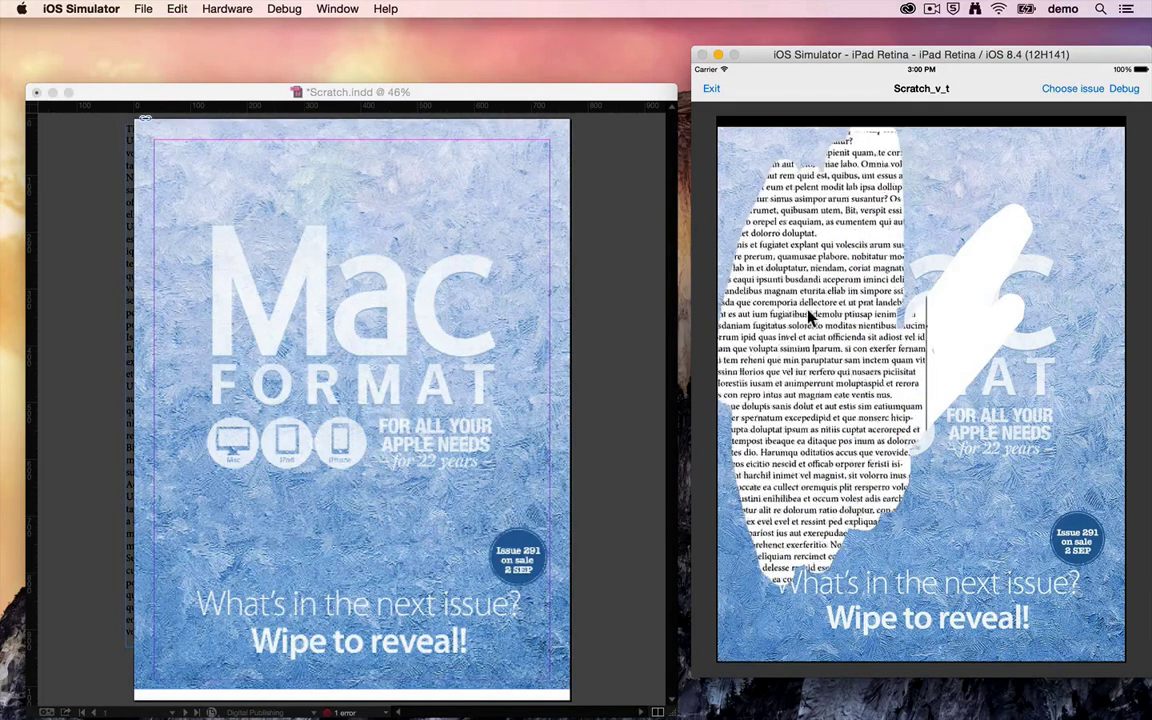
Add base.jpg as a second image to the frosted cover object
left_click(617, 193)
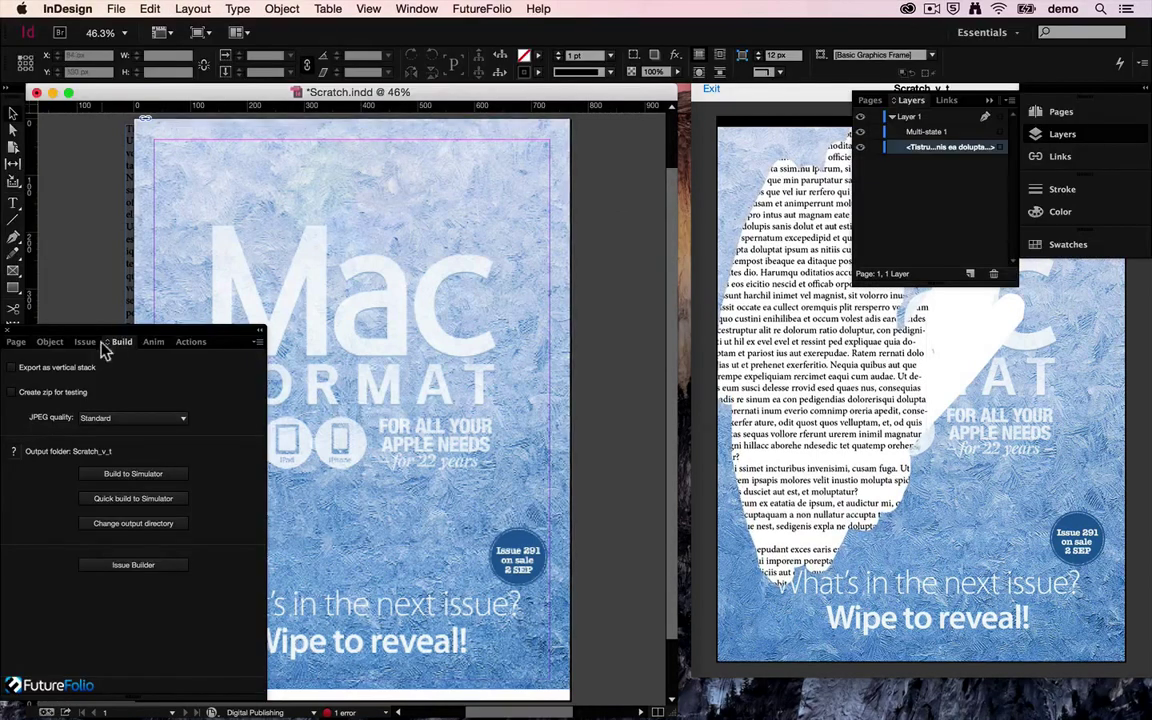
left_click(50, 342)
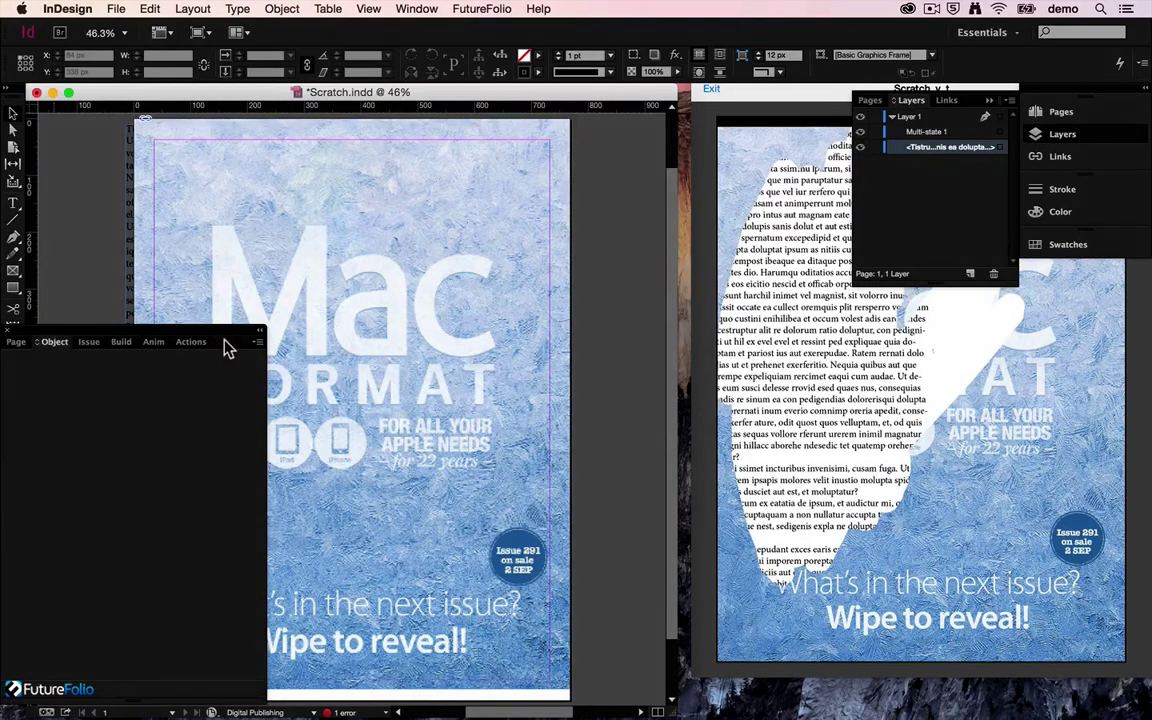
left_click(141, 219)
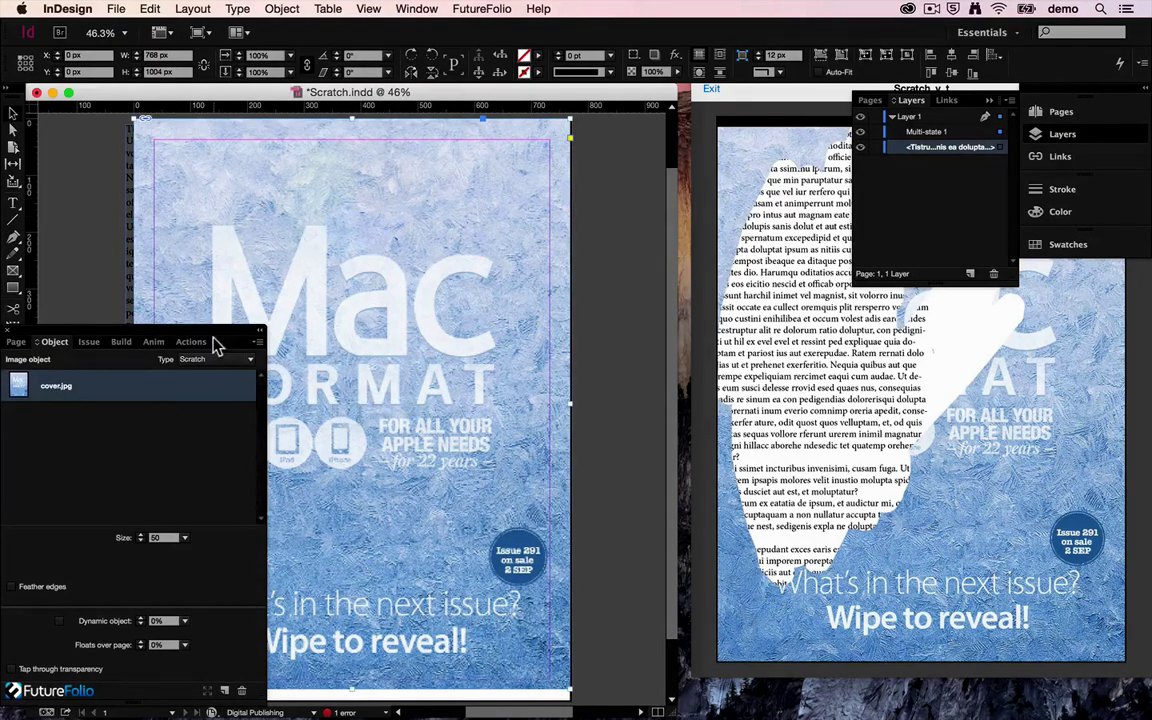
left_click(224, 690)
double_click(490, 160)
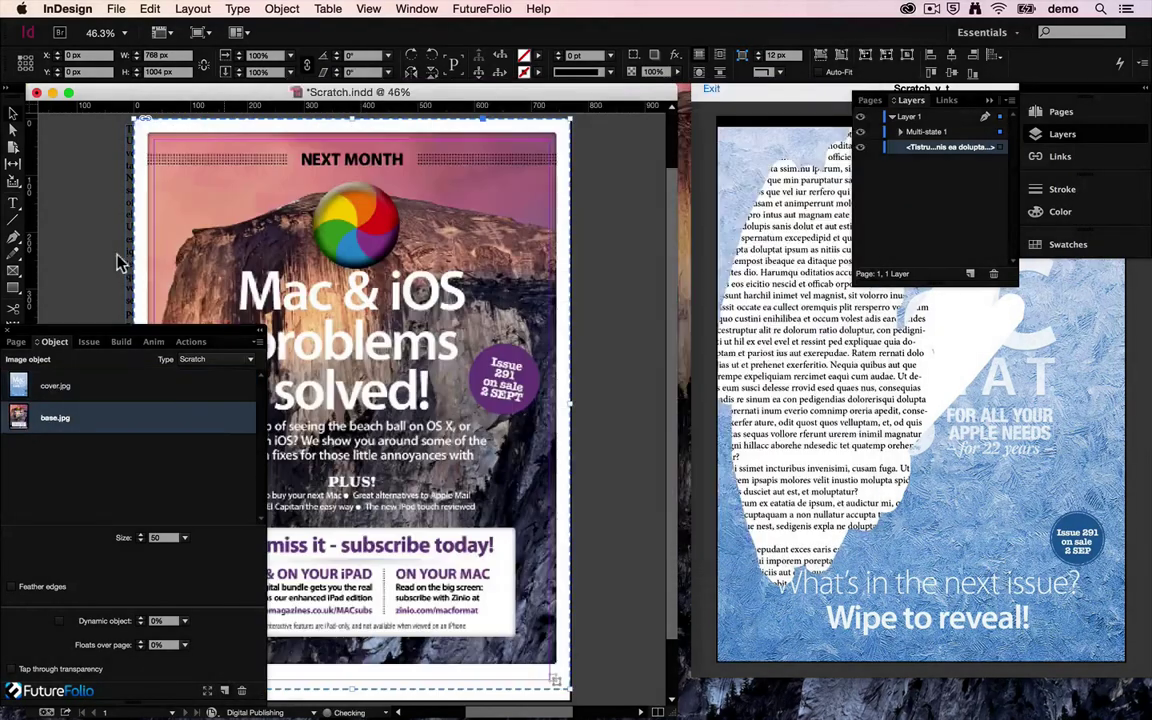
Make the cover image a Wipe type with its origin set to Right
left_click(193, 362)
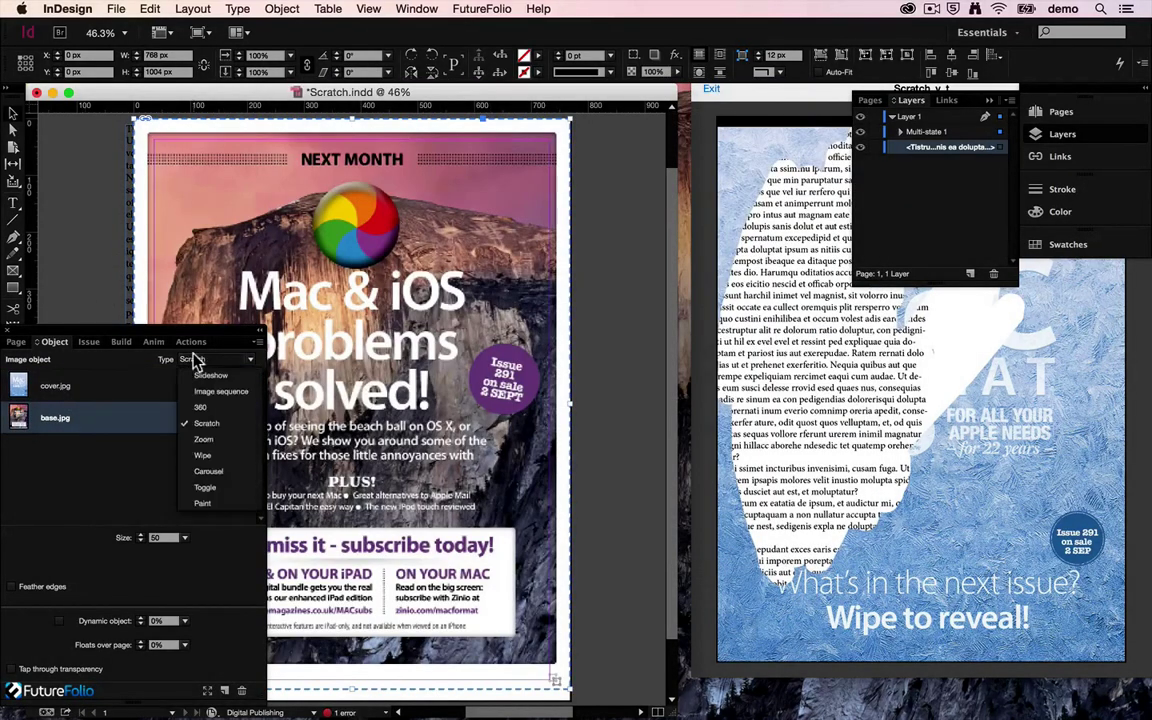
left_click(203, 451)
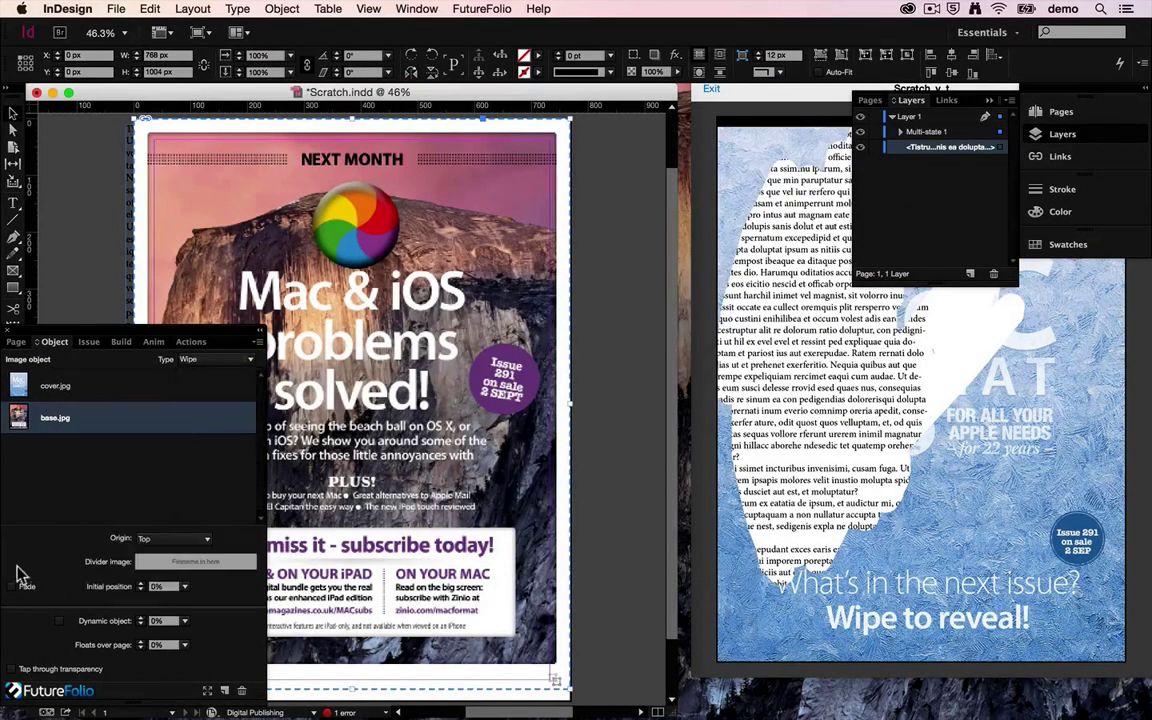
left_click(157, 541)
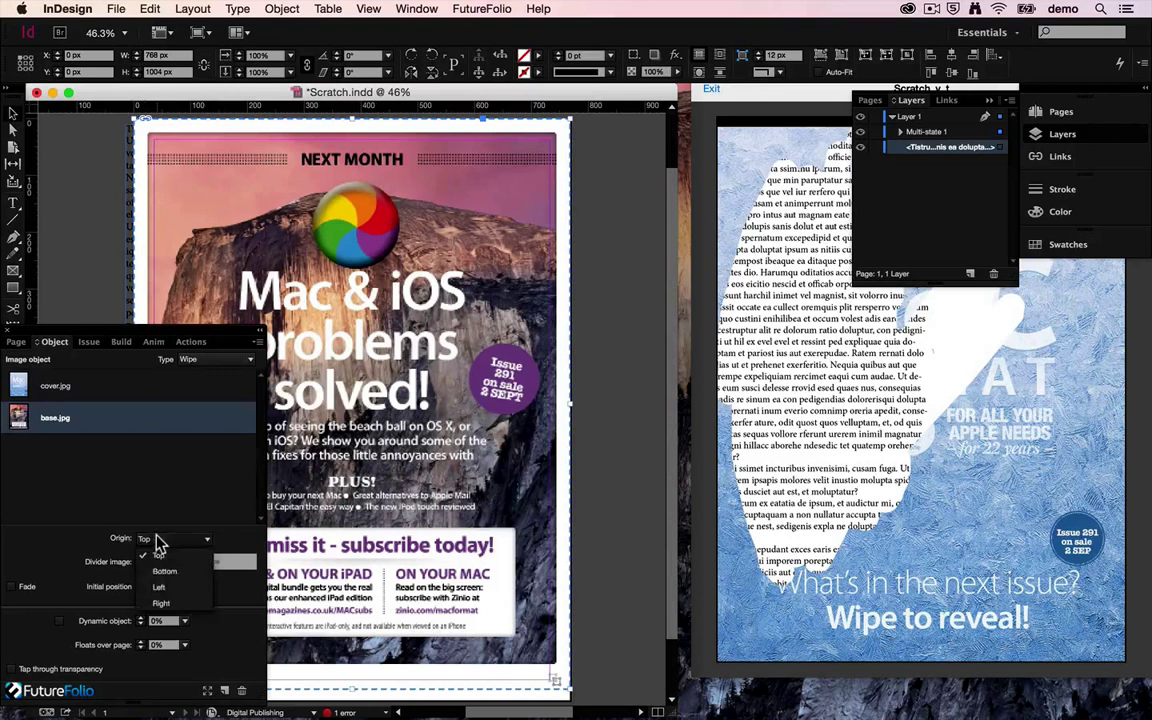
left_click(159, 603)
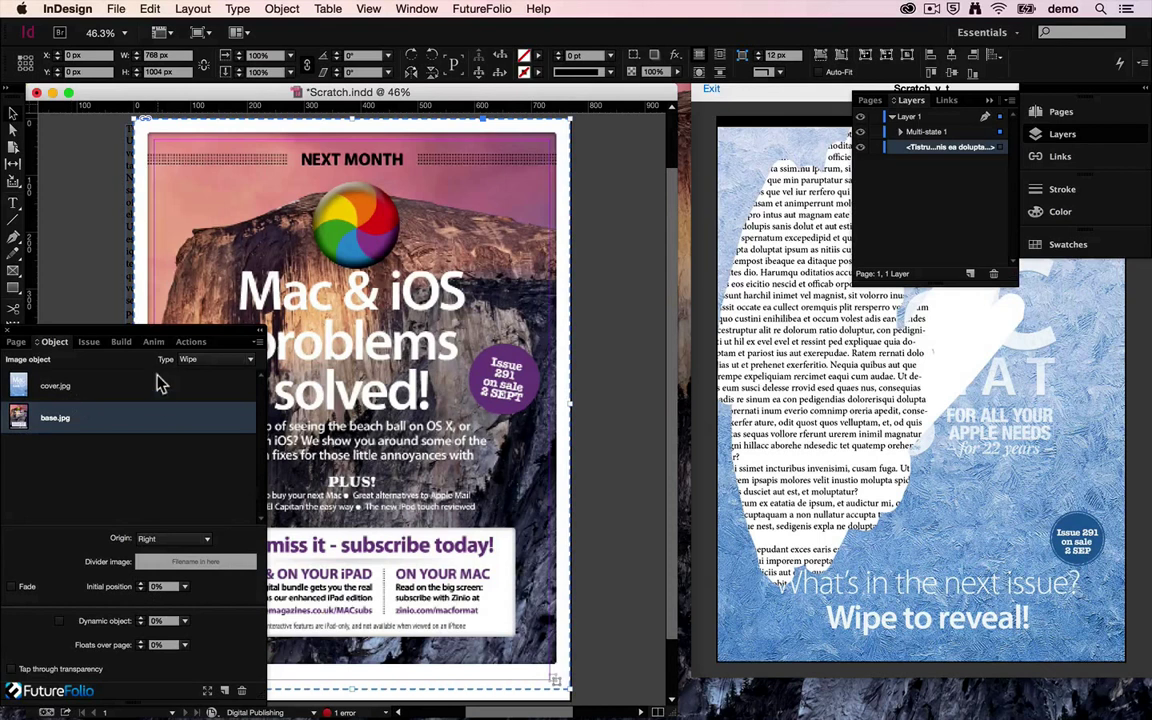
left_click(122, 342)
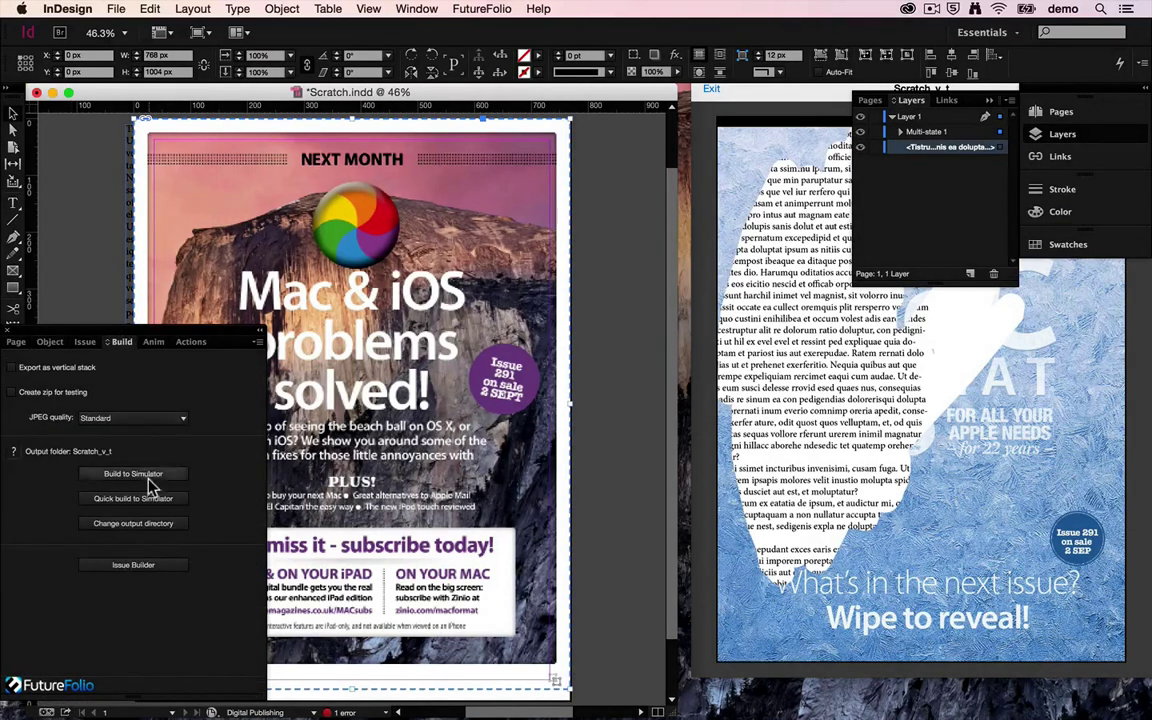
Build to the simulator and drag the wipe edge left and right to reveal the NEXT MONTH page
left_click(133, 473)
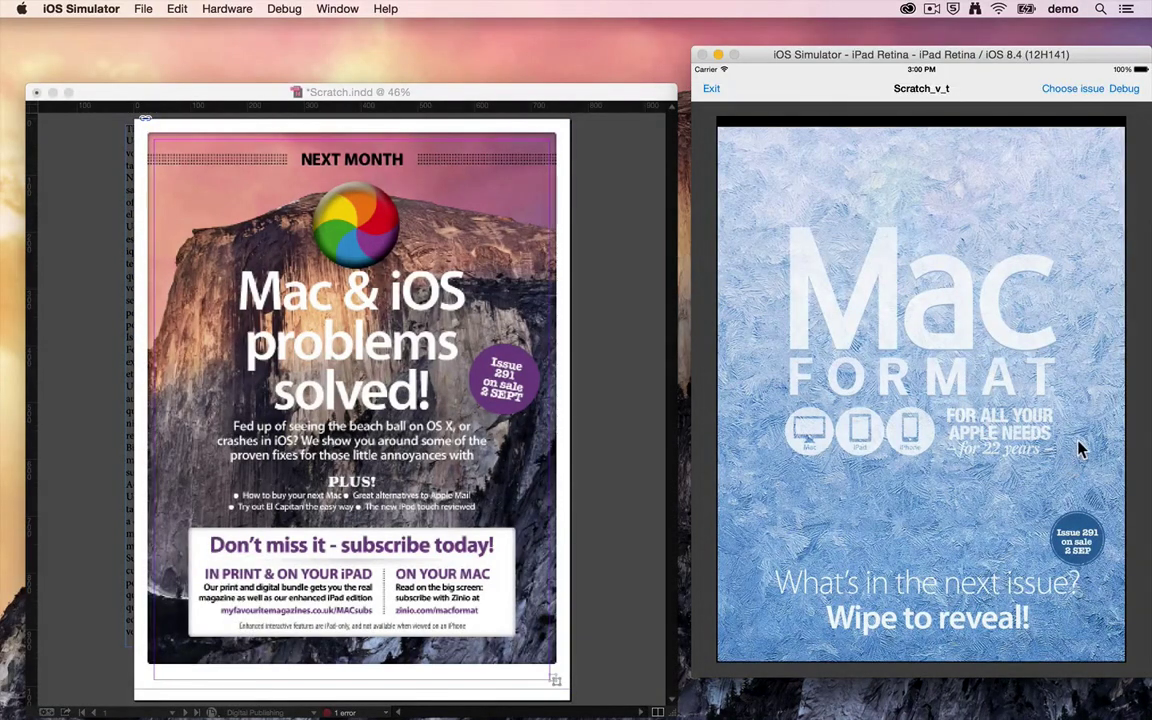
left_click_drag(1080, 450, 1087, 408)
left_click_drag(835, 343, 932, 282)
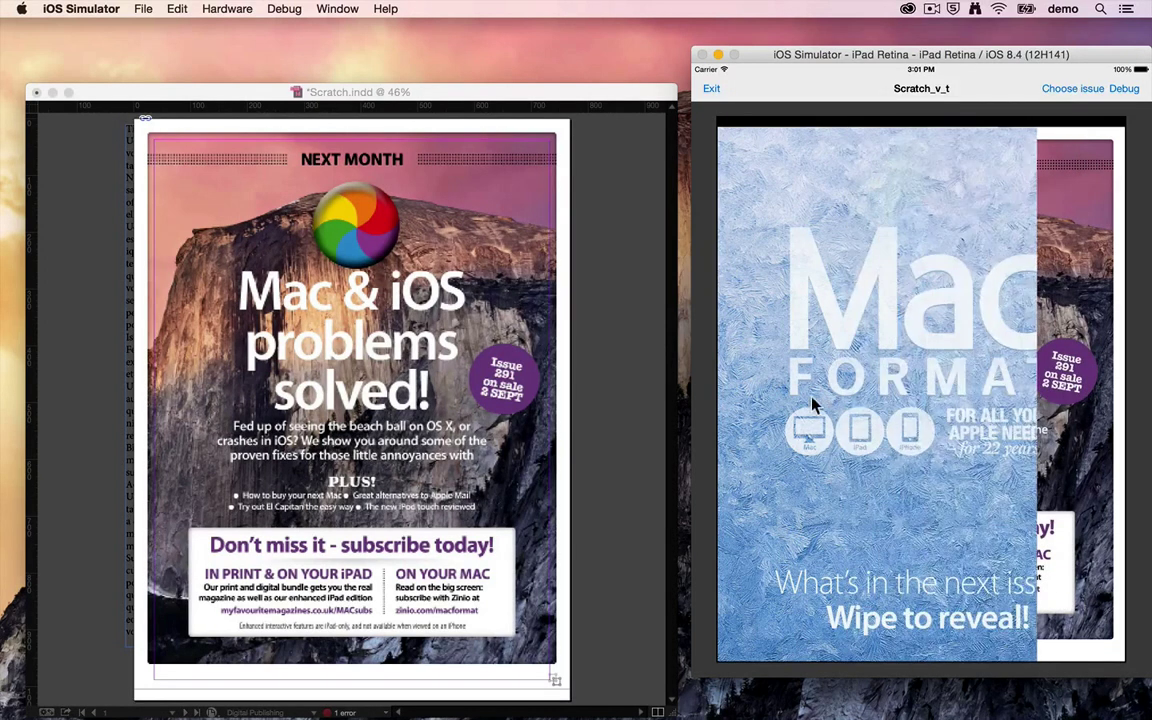
left_click_drag(812, 400, 814, 402)
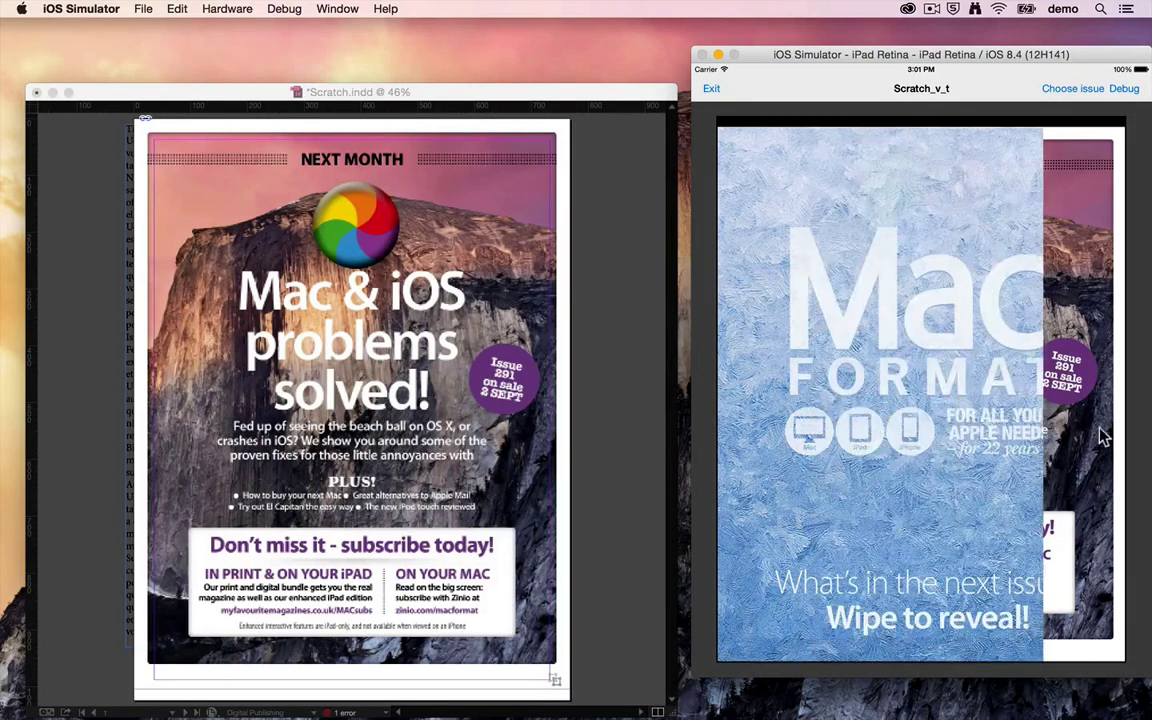
left_click_drag(857, 398, 985, 440)
Check the cover wipe frame's settings, then test the current Right-origin wipe in the simulator
left_click(613, 411)
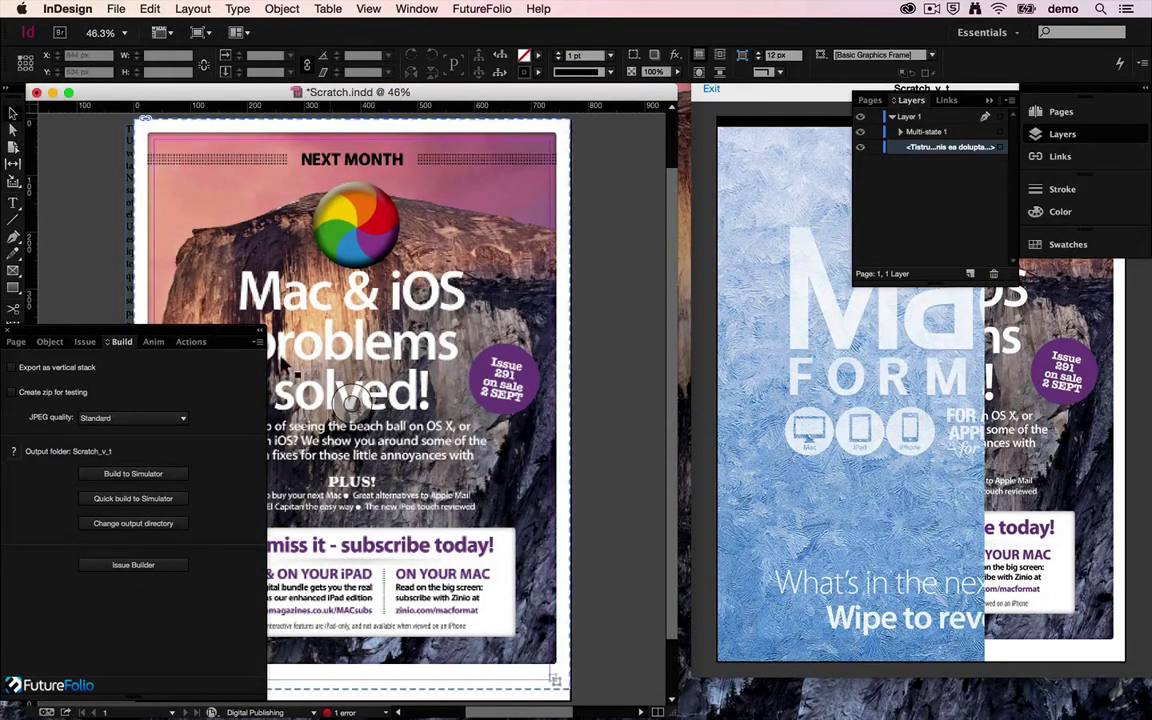
left_click(52, 342)
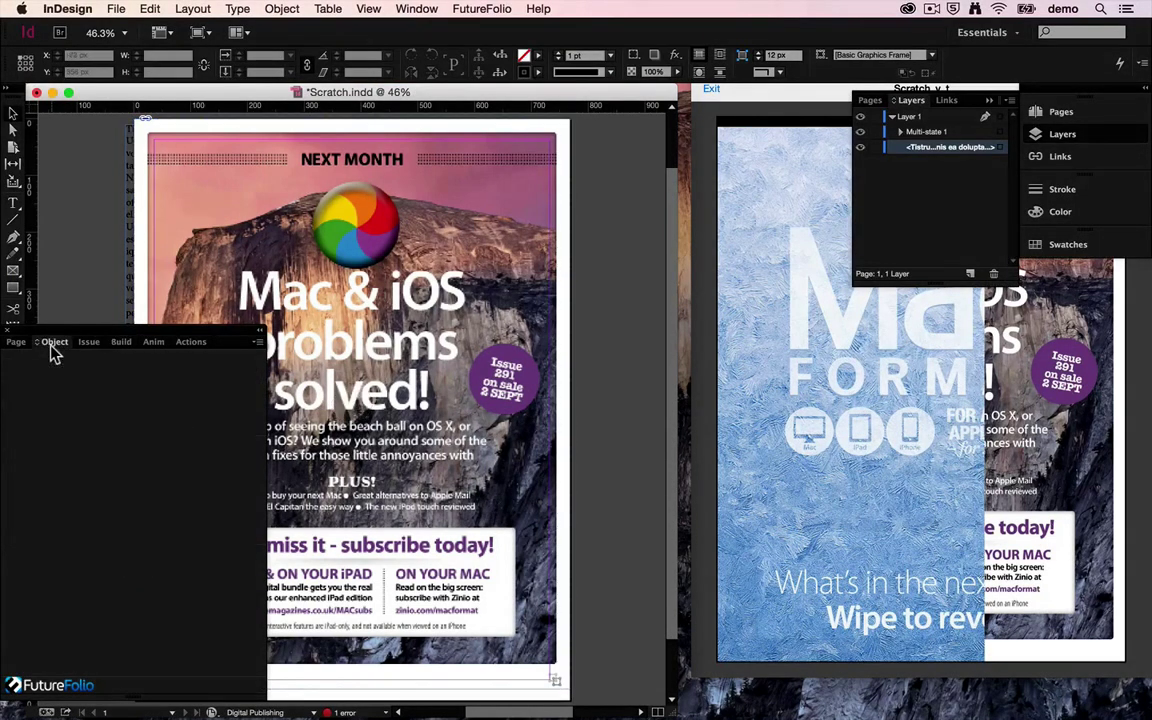
left_click(178, 176)
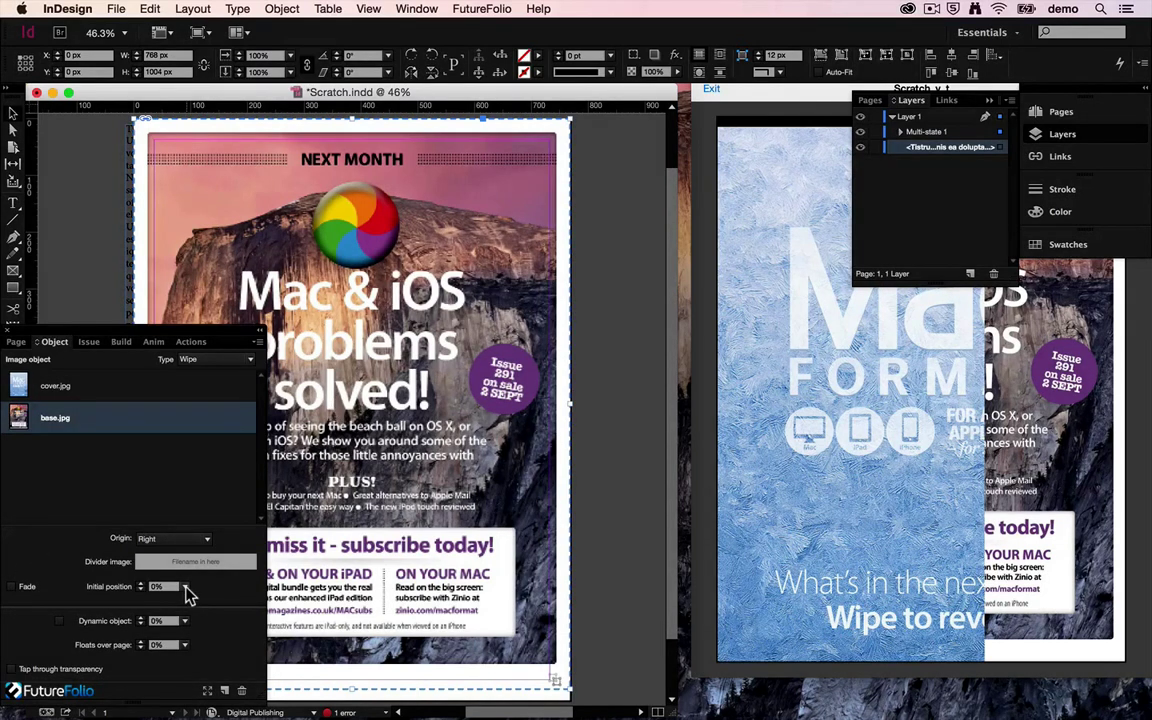
left_click(929, 566)
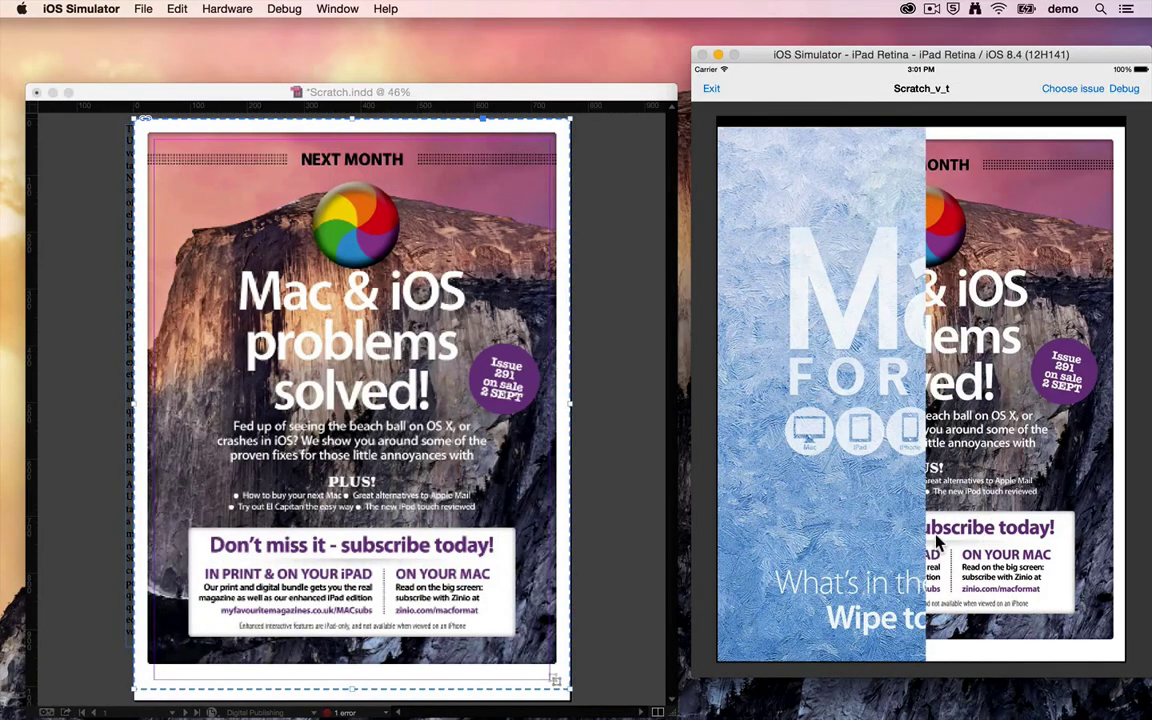
left_click_drag(874, 525, 970, 476)
left_click(615, 485)
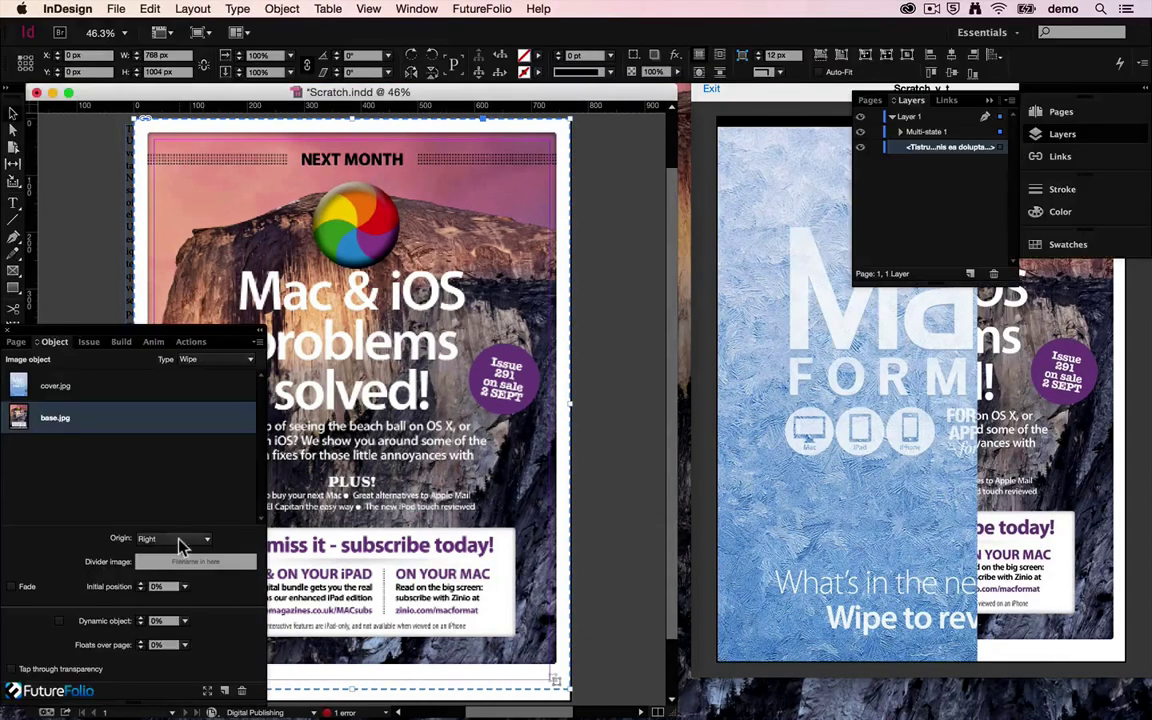
Set the wipe origin to Bottom, rebuild, and wipe the cover upward in the simulator
left_click(181, 540)
left_click(162, 570)
left_click(121, 342)
left_click(130, 474)
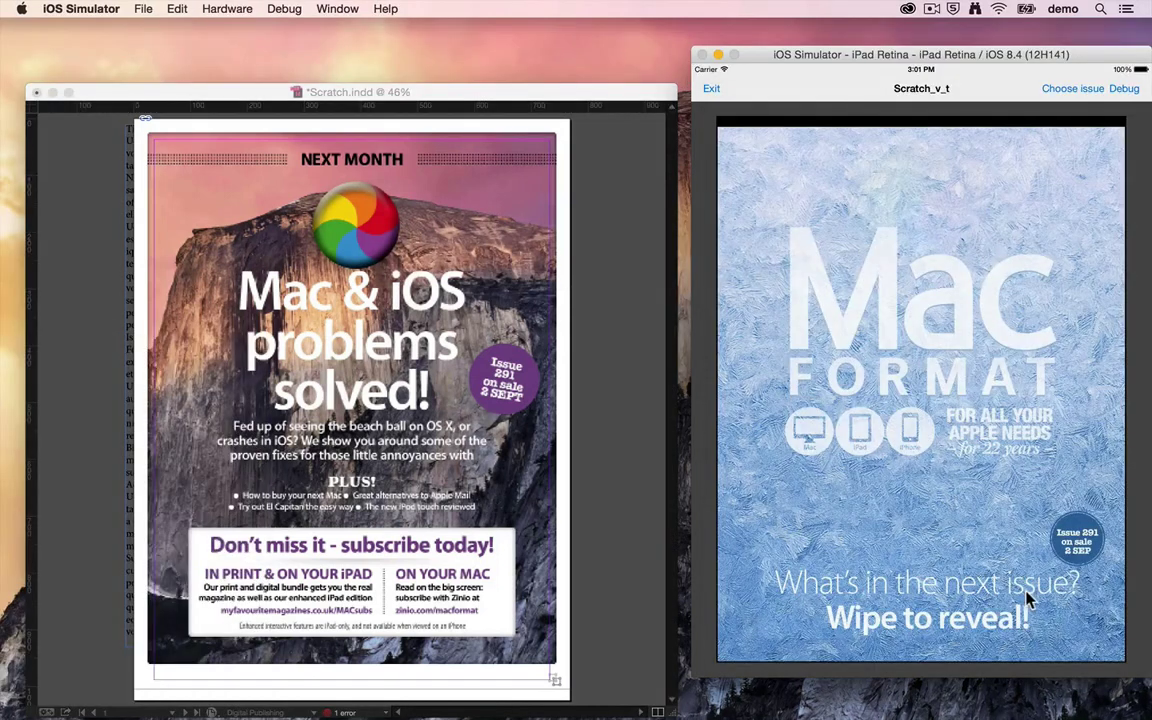
left_click_drag(1030, 598, 900, 520)
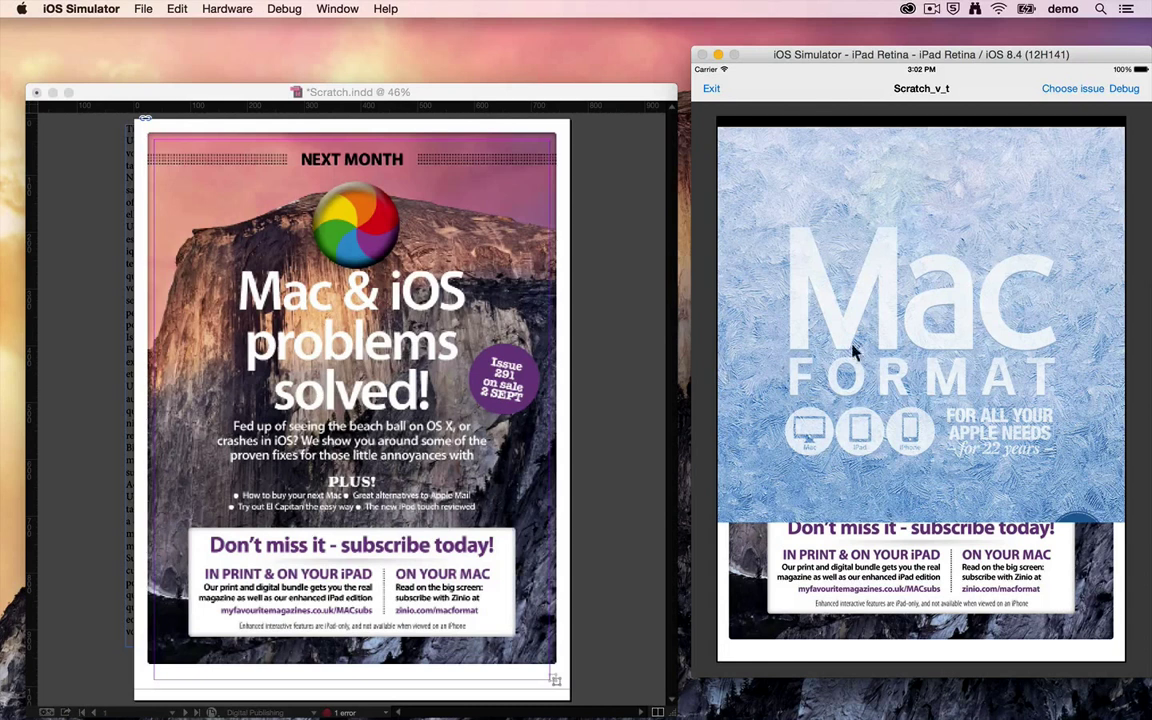
left_click(665, 124)
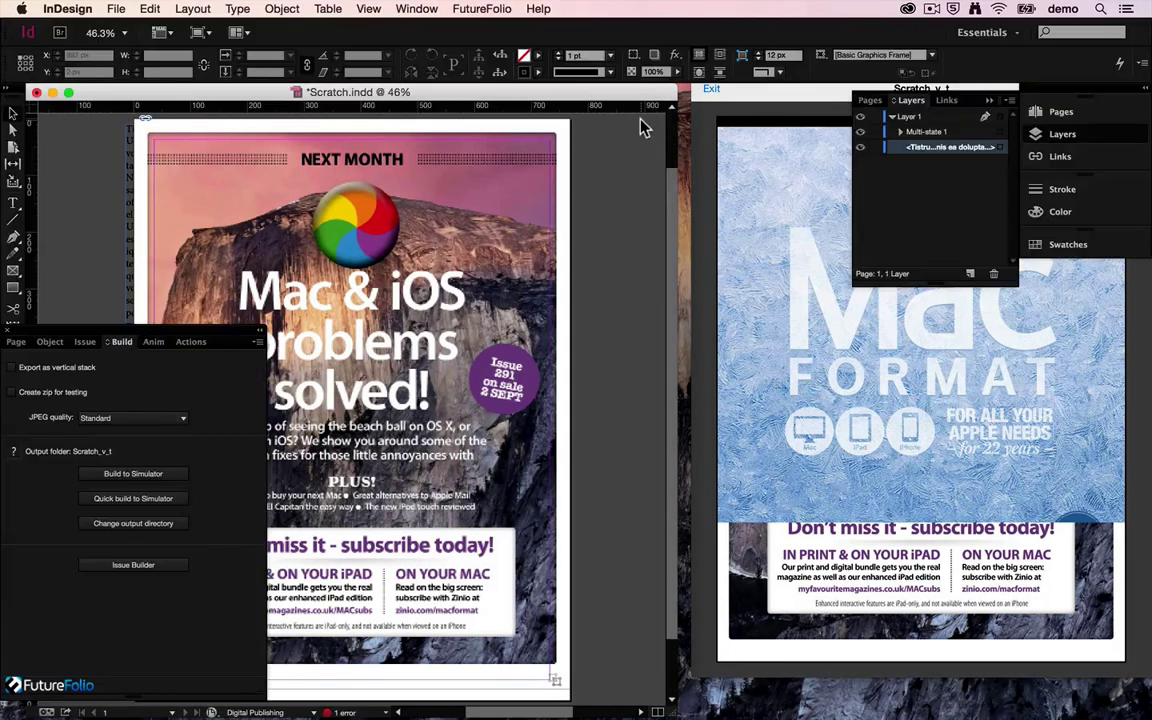
Delete the cover image and the text frame, leaving an empty page
left_click(367, 197)
key("Delete")
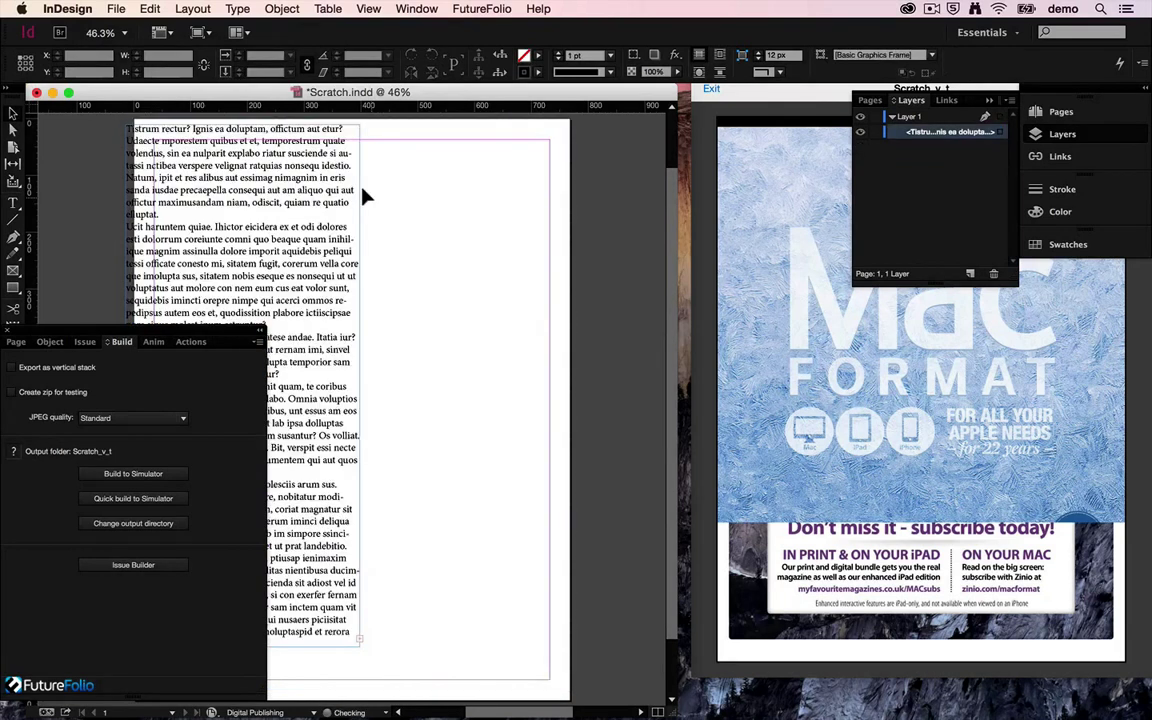
left_click(329, 200)
key("Delete")
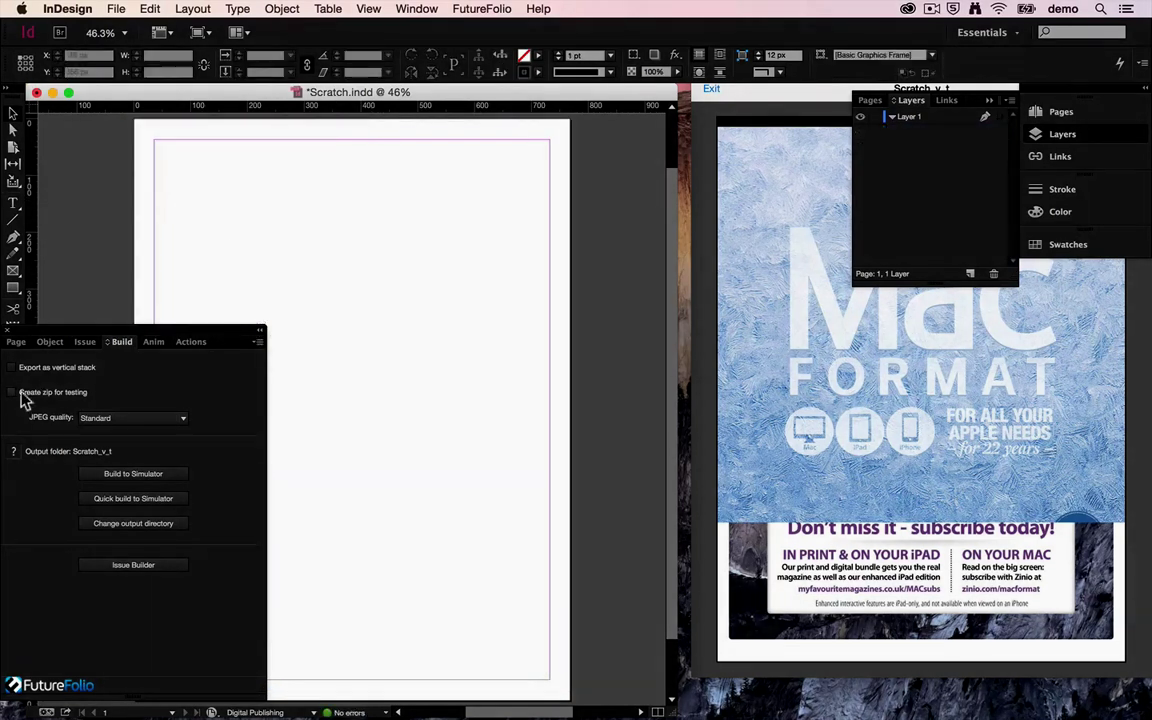
left_click(50, 342)
Place G.jpg from the Assets folder in a frame across the page's upper half
left_click(116, 8)
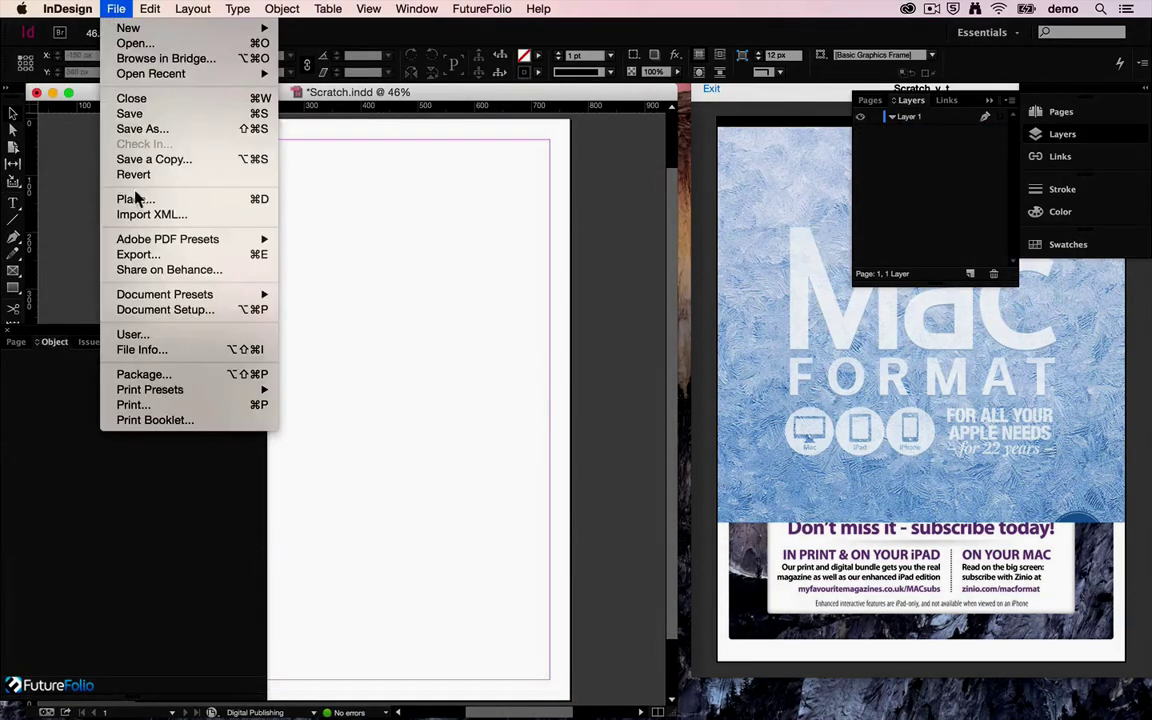
left_click(135, 200)
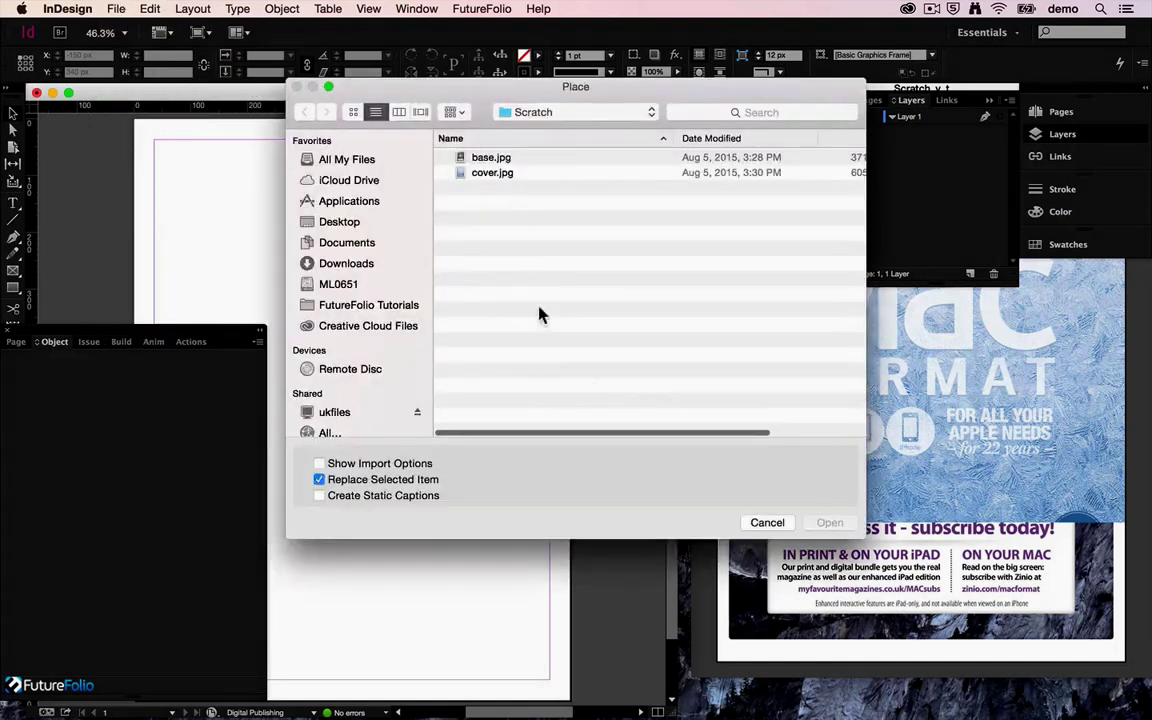
key("super+Up")
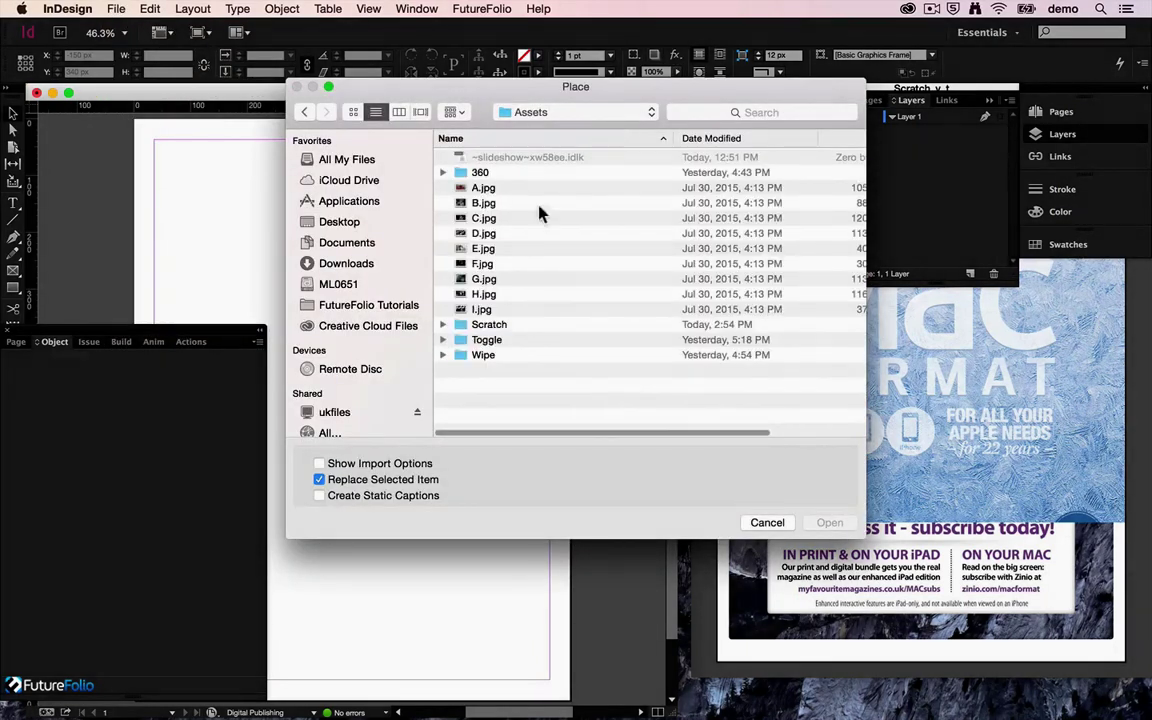
double_click(445, 249)
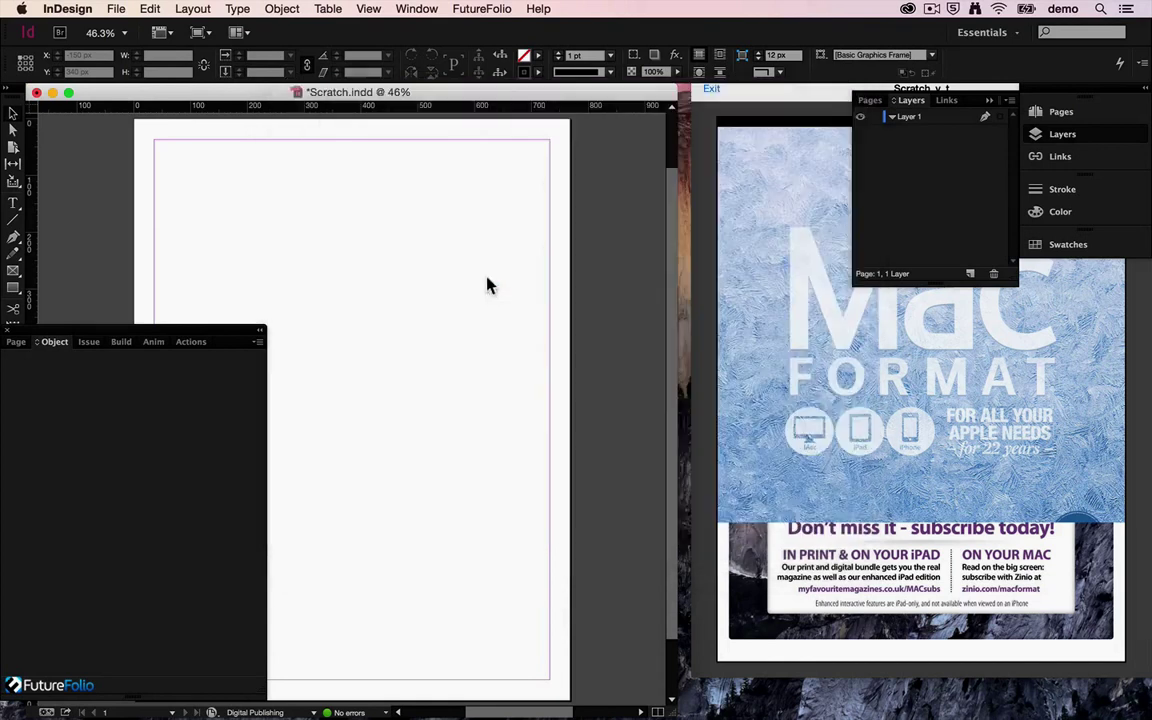
mouse_move(191, 208)
left_mouse_down()
mouse_move(473, 432)
mouse_move(506, 472)
left_mouse_up()
Set the photo's image type to Zoom and build it to the simulator
left_click(198, 362)
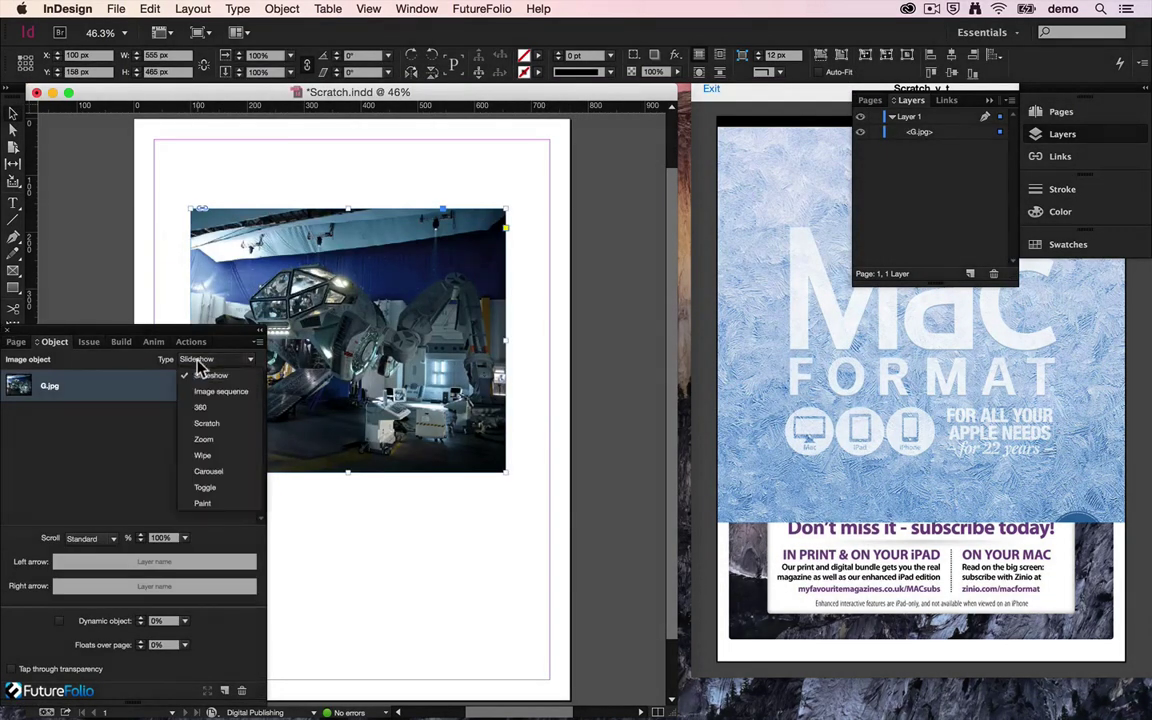
left_click(221, 445)
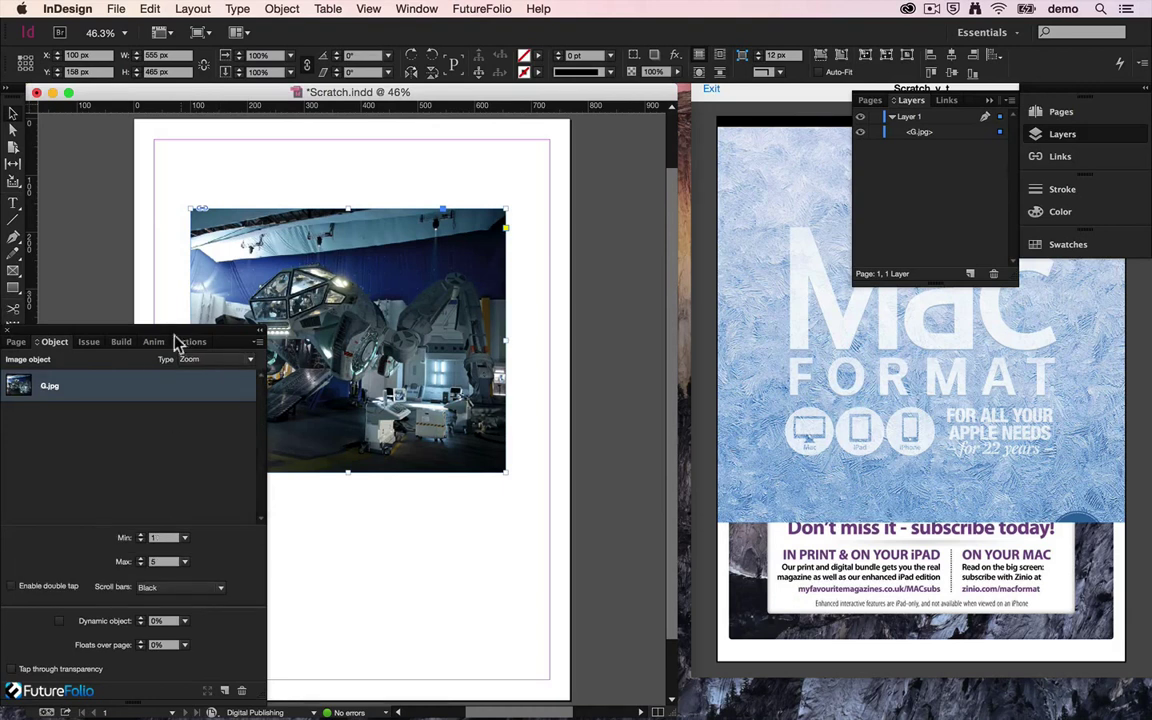
left_click(121, 341)
left_click(145, 473)
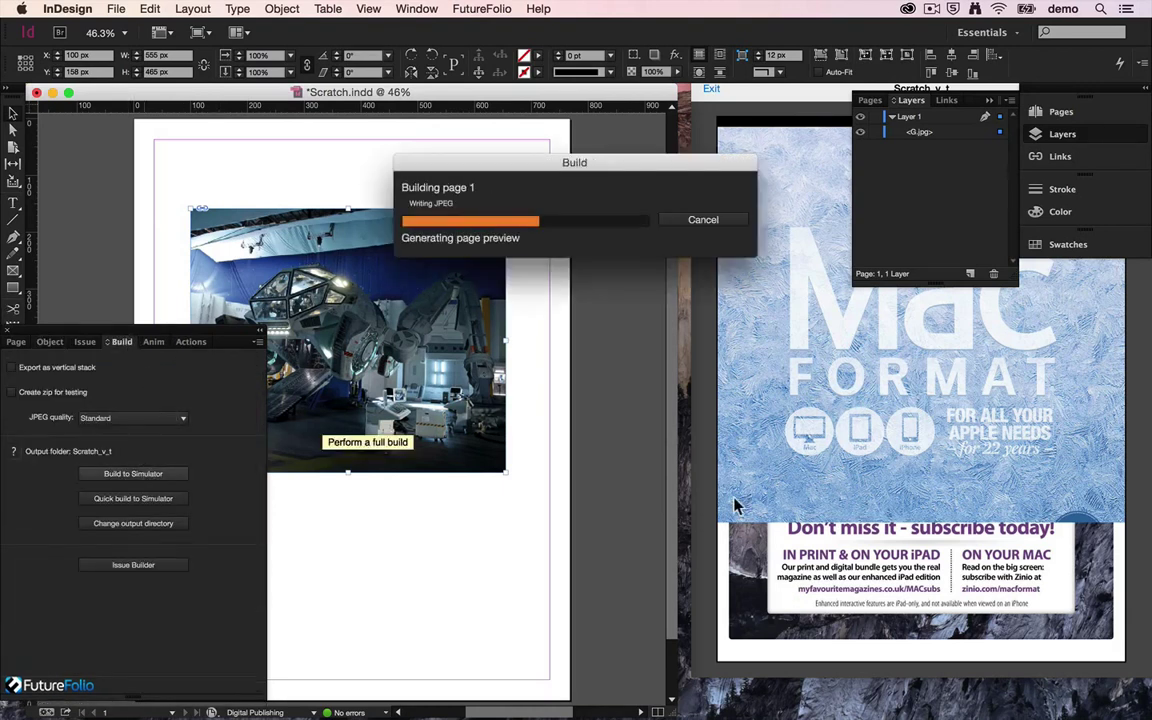
left_click(1067, 537)
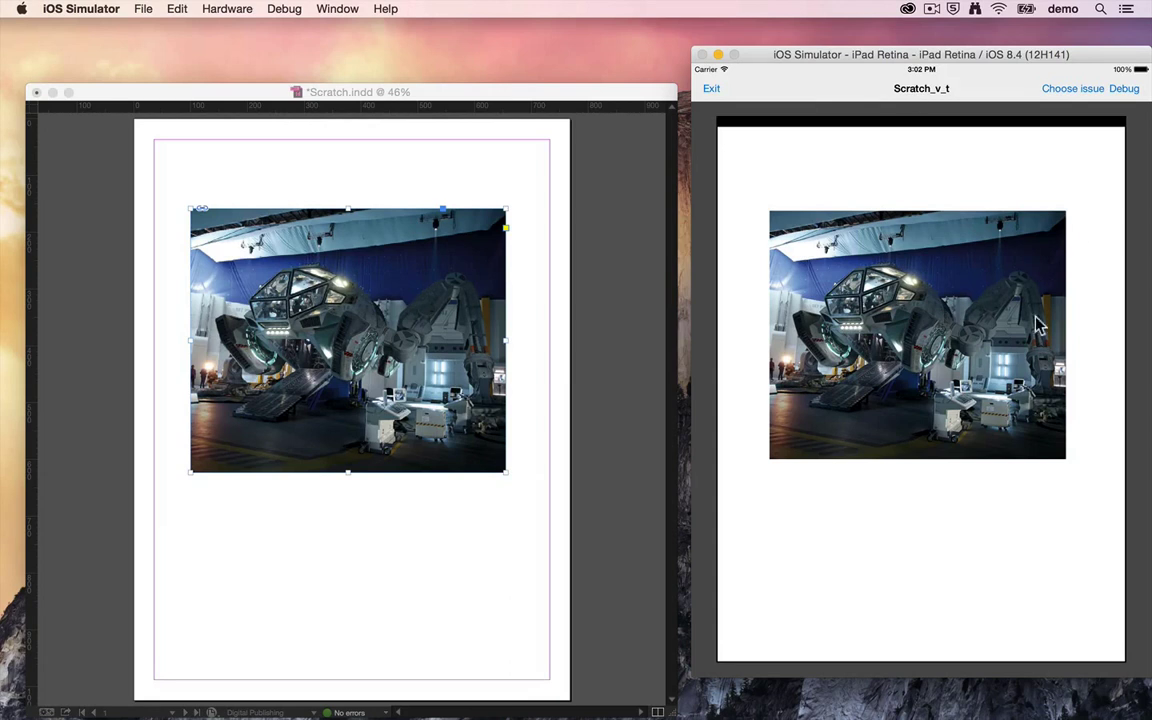
Pinch-zoom into the spaceship photo and back out, then show its Zoom settings in InDesign
key("alt")
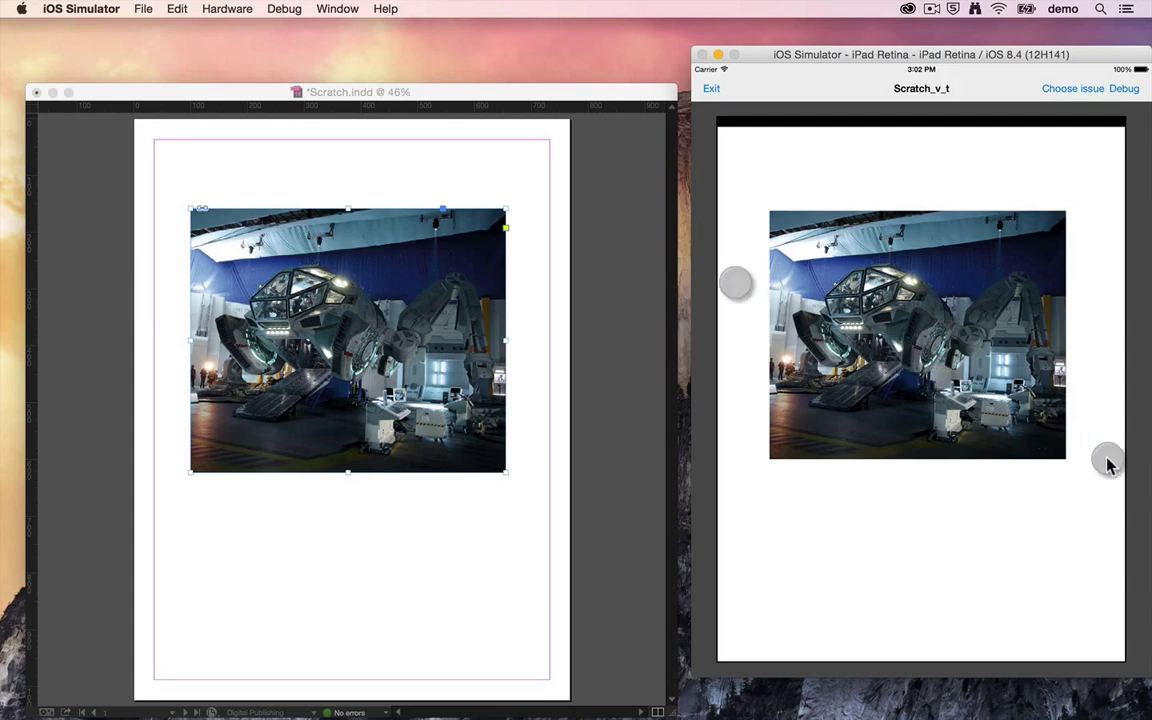
left_click_drag(946, 373, 1016, 237)
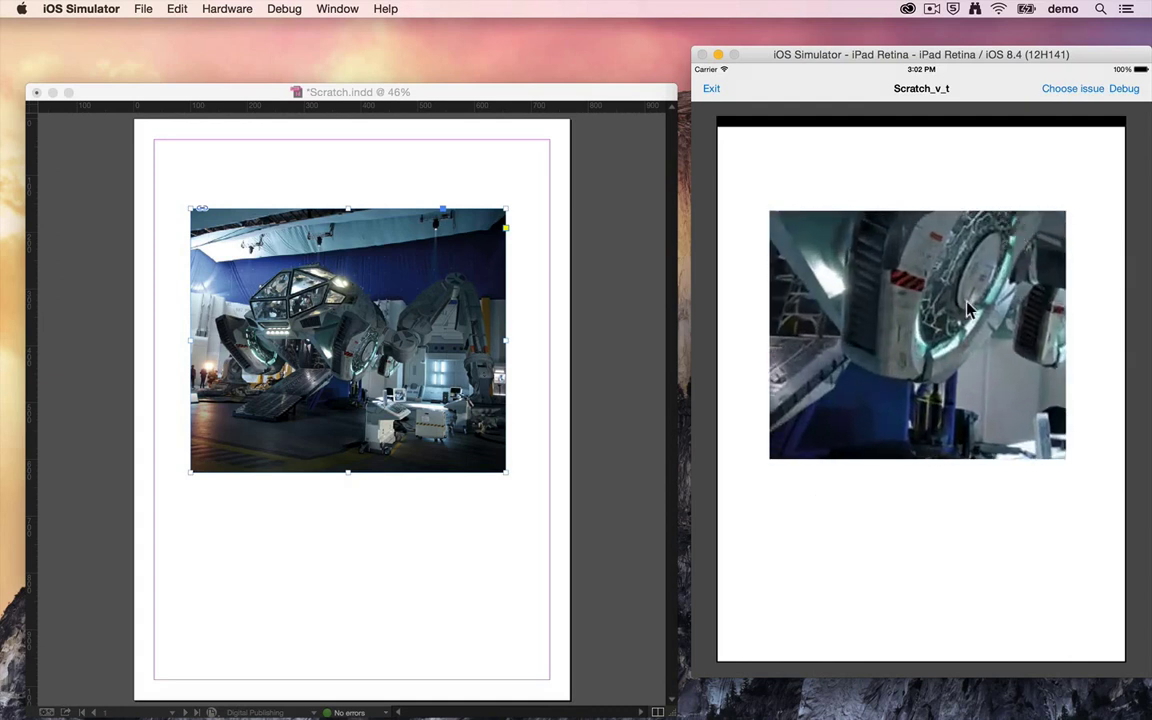
left_click_drag(967, 302, 922, 336)
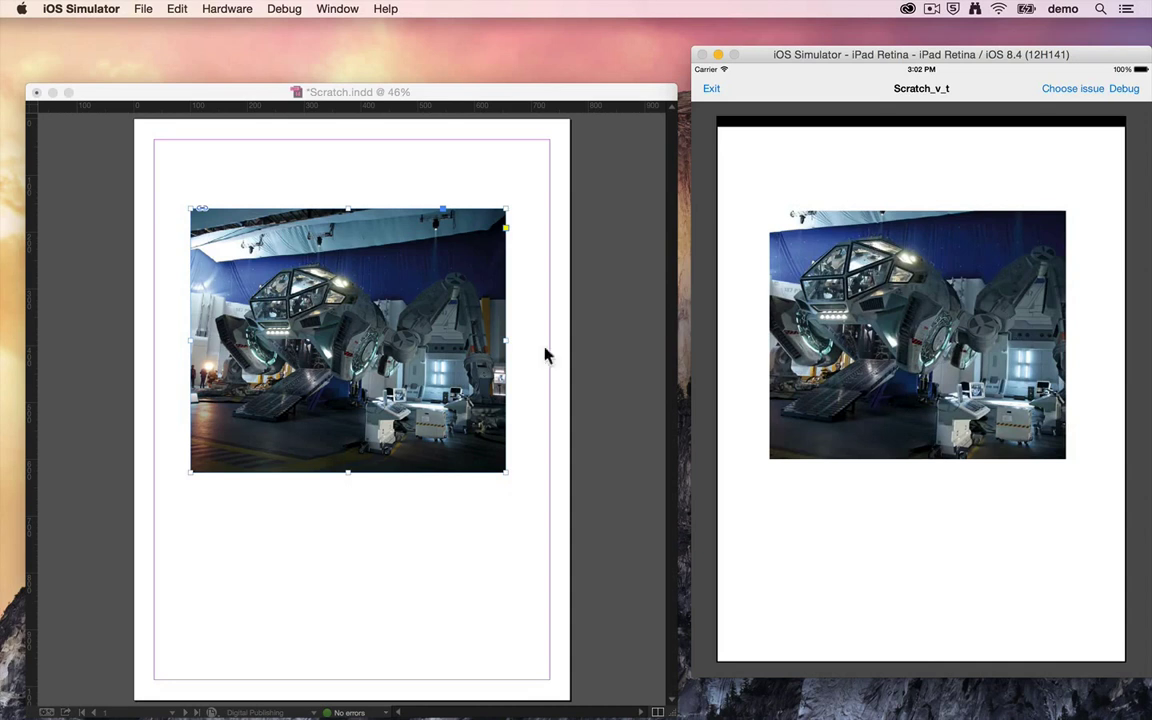
left_click(661, 447)
left_click(50, 342)
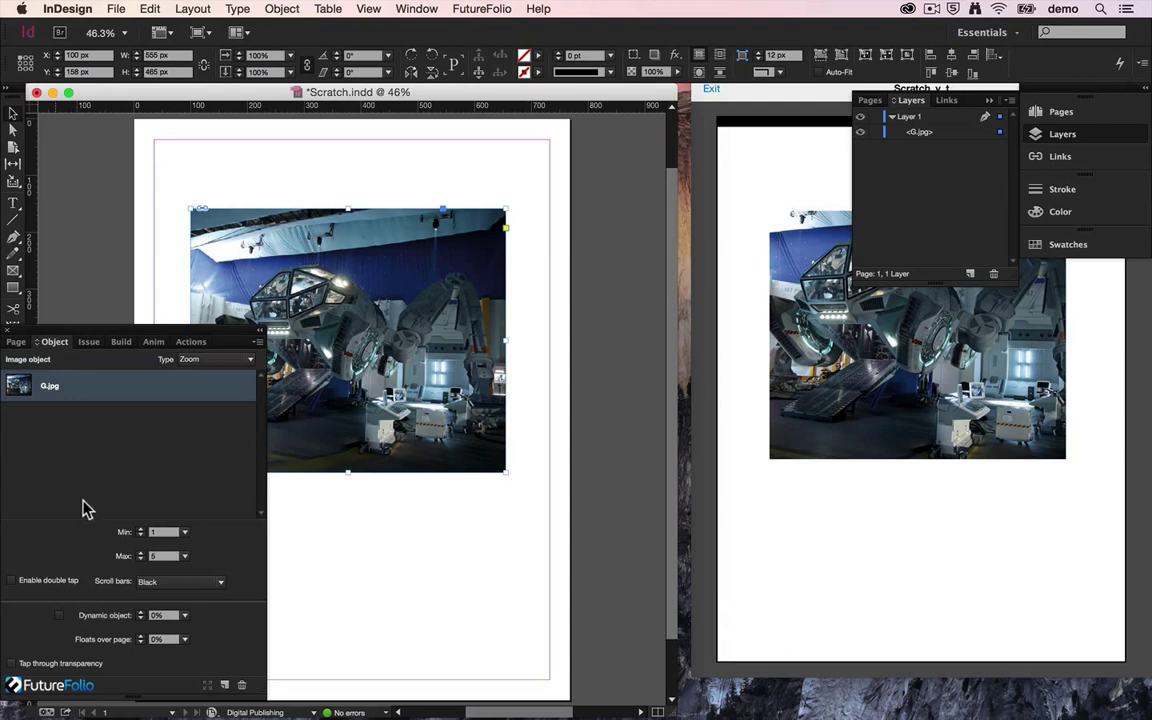
Keep black scroll bars, enable double tap zooming, and rebuild to the simulator
left_click(170, 535)
left_click(165, 584)
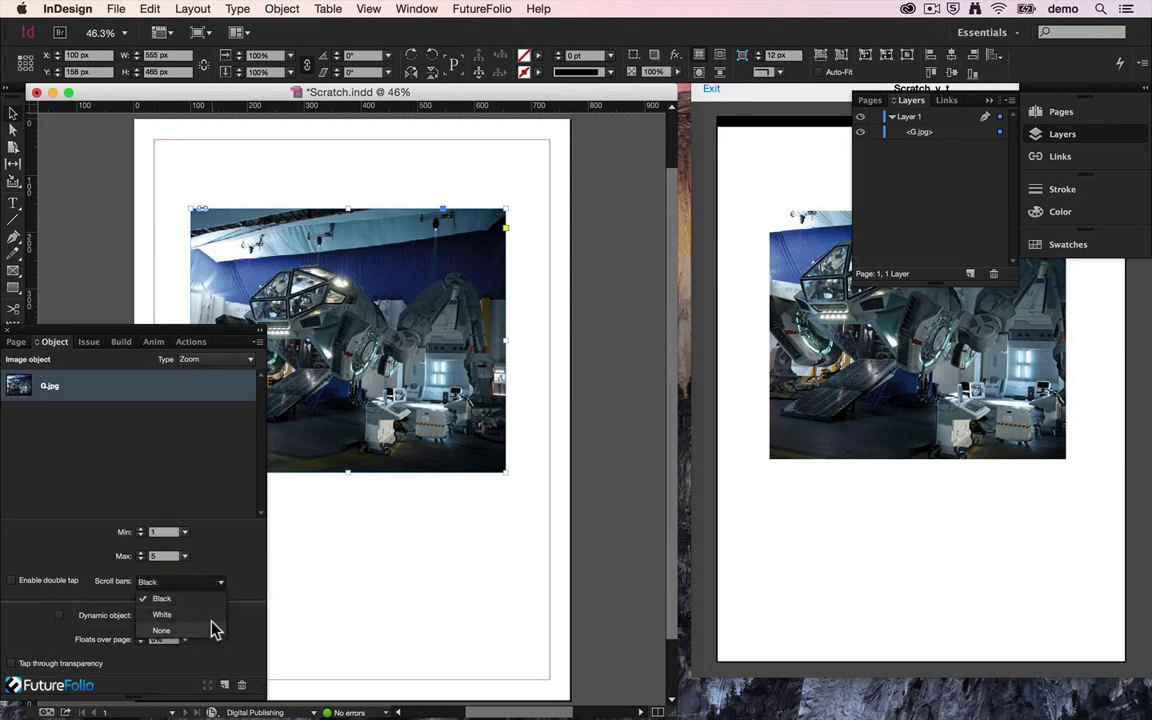
left_click(205, 508)
left_click(63, 580)
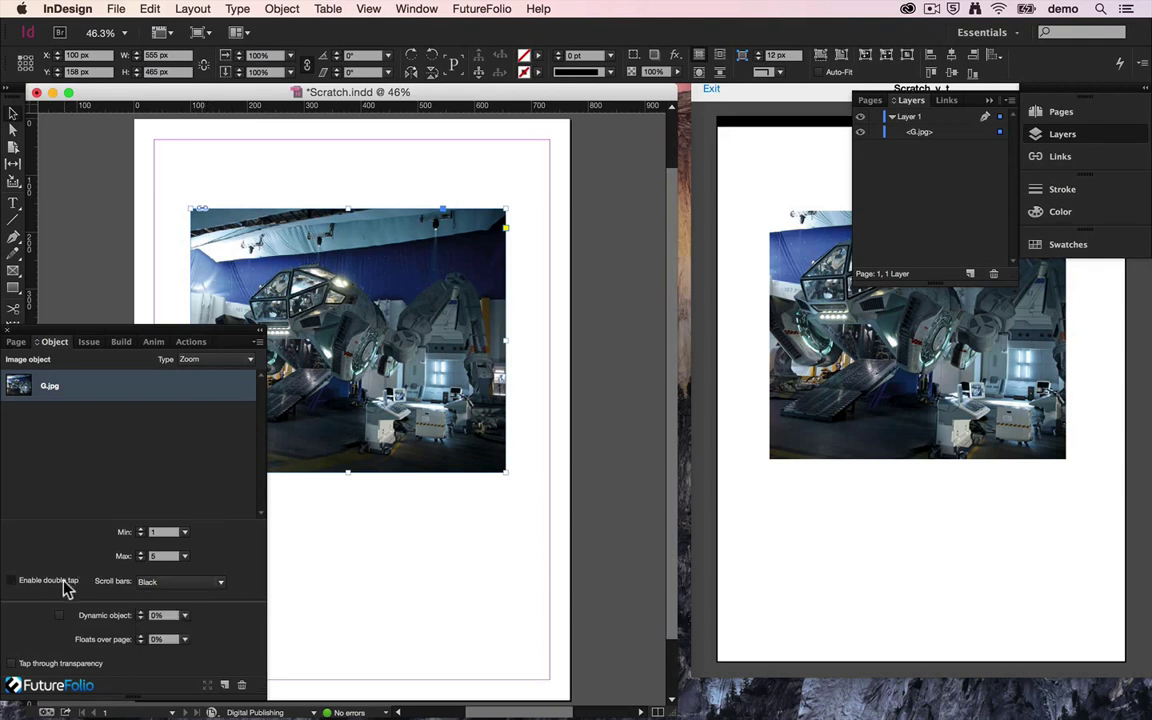
left_click(132, 342)
left_click(133, 474)
Double-tap the photo to zoom in and out, then return to its image type choices in InDesign
double_click(953, 292)
double_click(953, 292)
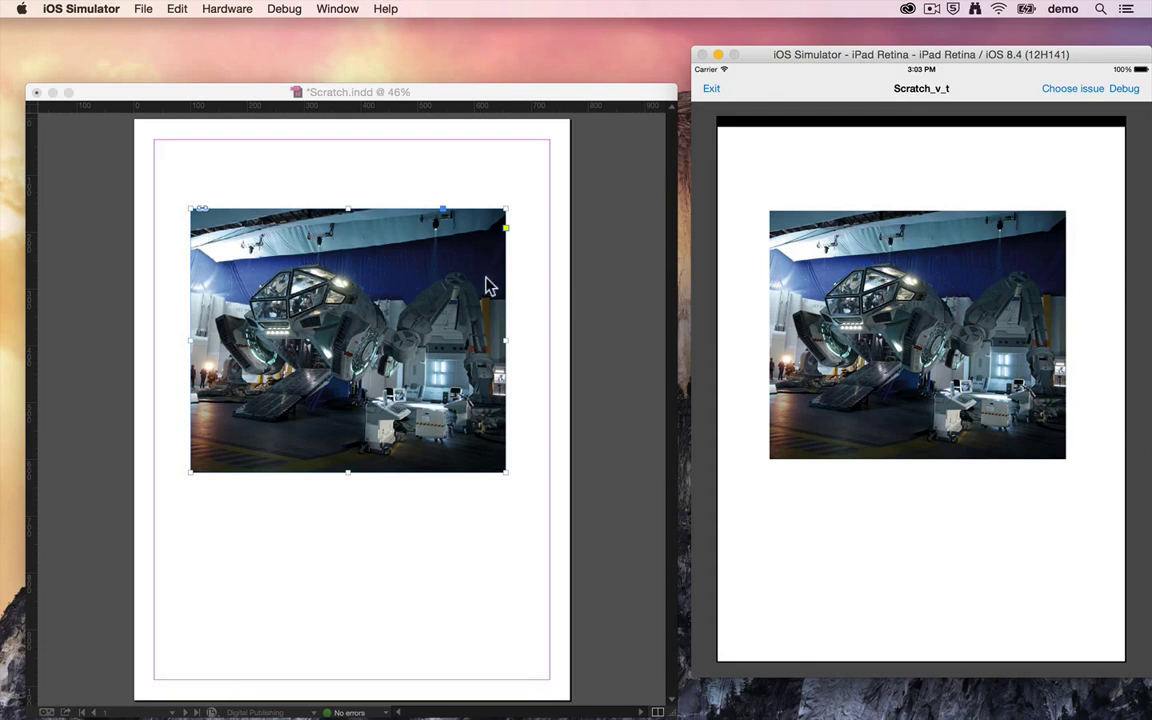
left_click(385, 207)
left_click(48, 342)
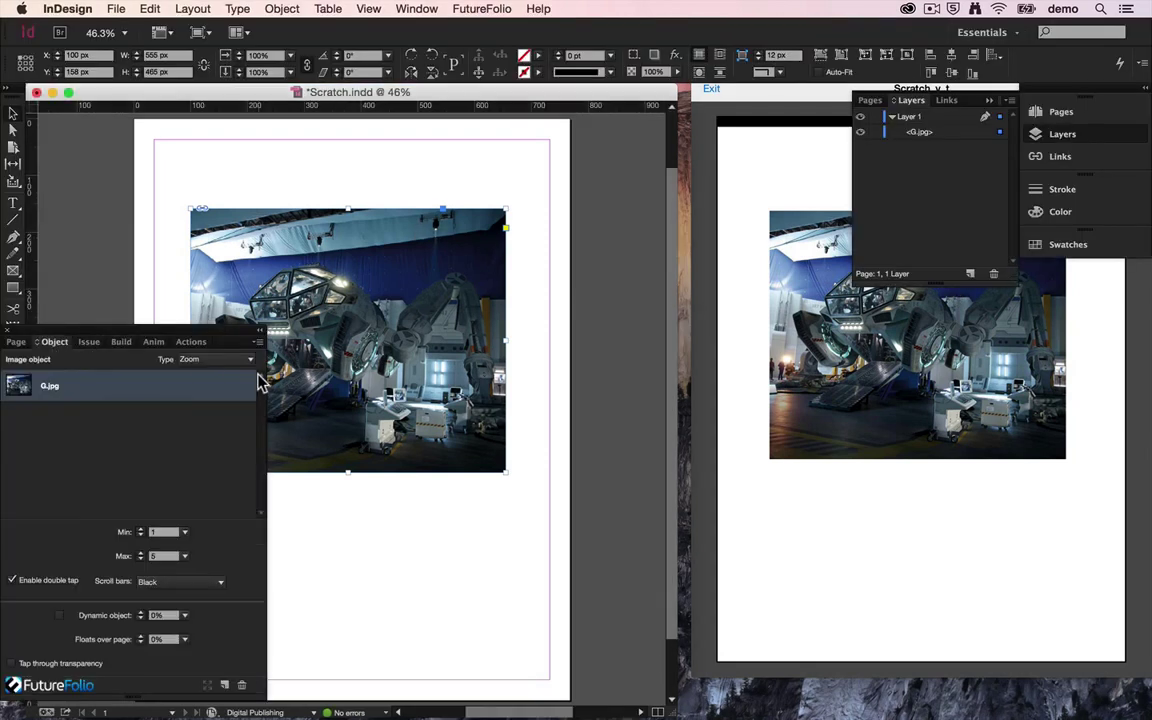
left_click(249, 358)
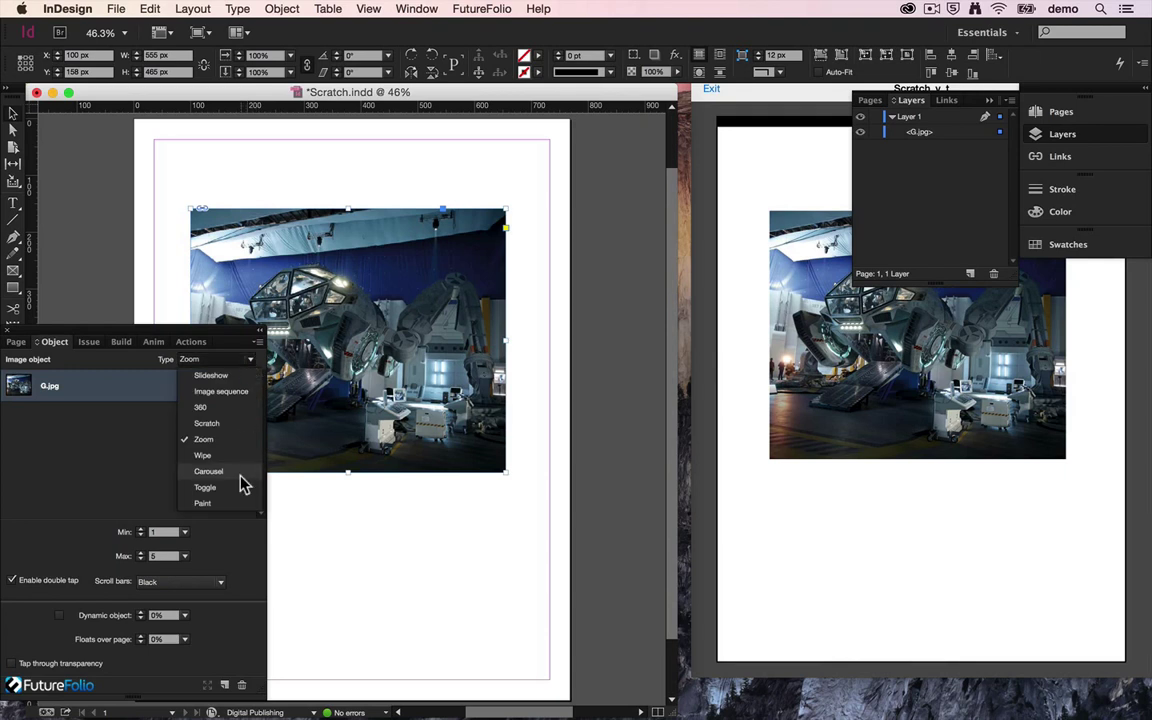